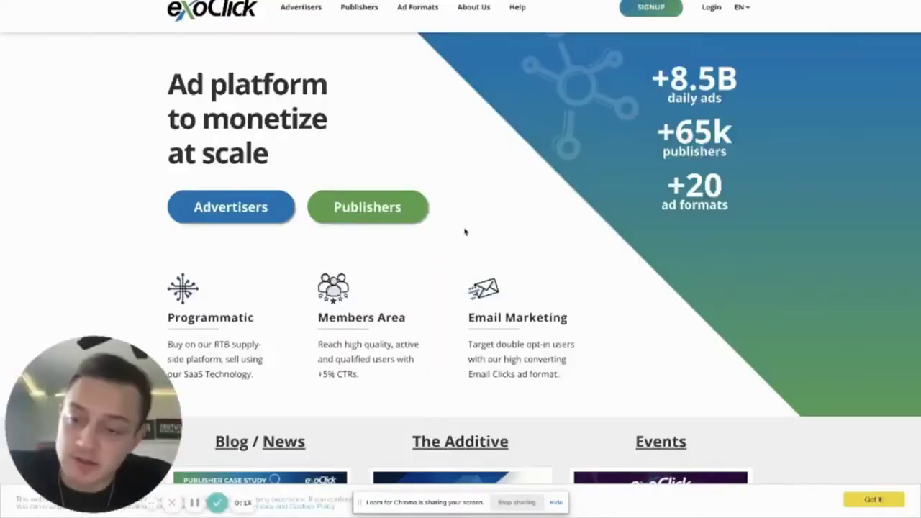
Step: Scroll up and down the first ad network homepages to review them
{"action": "scroll", "coordinate": [432, 181], "scroll_direction": "down", "scroll_amount": 7}
{"action": "scroll", "coordinate": [432, 181], "scroll_direction": "up", "scroll_amount": 2}
{"action": "scroll", "coordinate": [433, 181], "scroll_direction": "up", "scroll_amount": 10}
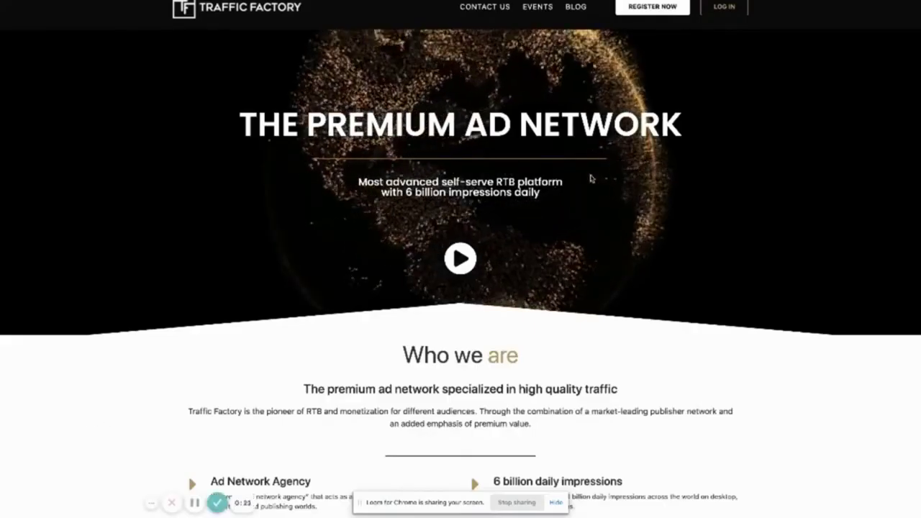
{"action": "scroll", "coordinate": [591, 179], "scroll_direction": "down", "scroll_amount": 3}
{"action": "scroll", "coordinate": [590, 178], "scroll_direction": "down", "scroll_amount": 6}
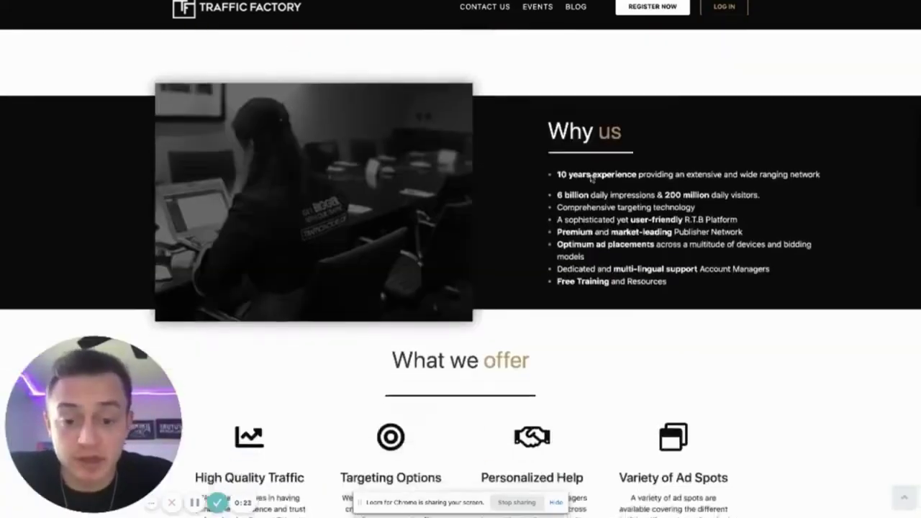
{"action": "scroll", "coordinate": [591, 178], "scroll_direction": "down", "scroll_amount": 10}
{"action": "scroll", "coordinate": [591, 179], "scroll_direction": "up", "scroll_amount": 10}
{"action": "scroll", "coordinate": [509, 227], "scroll_direction": "up", "scroll_amount": 5}
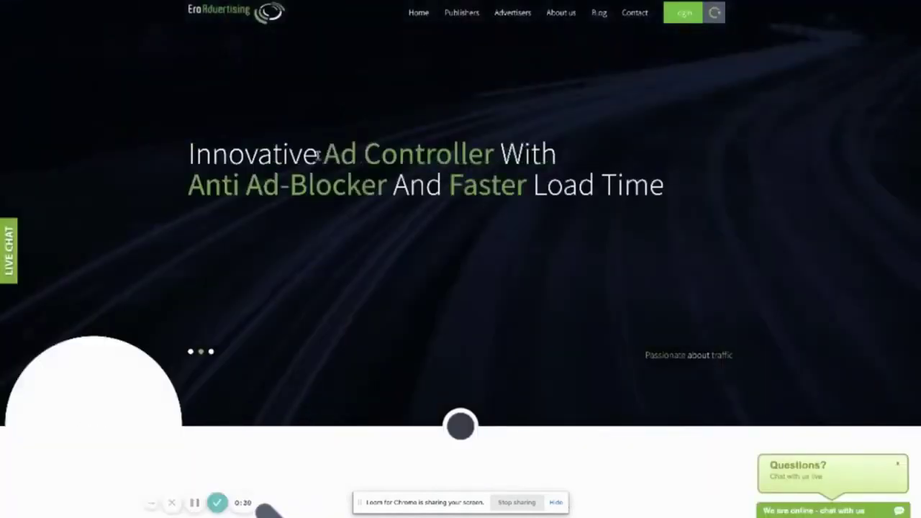
Step: Browse the remaining network pages, briefly highlighting the PropellerAds tagline text
{"action": "scroll", "coordinate": [318, 157], "scroll_direction": "down", "scroll_amount": 4}
{"action": "scroll", "coordinate": [319, 158], "scroll_direction": "down", "scroll_amount": 5}
{"action": "scroll", "coordinate": [319, 158], "scroll_direction": "down", "scroll_amount": 1}
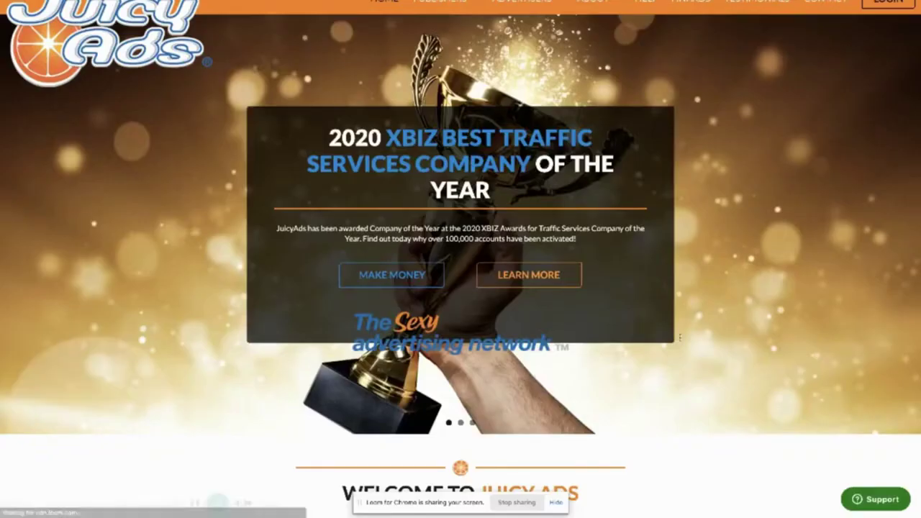
{"action": "scroll", "coordinate": [740, 183], "scroll_direction": "down", "scroll_amount": 5}
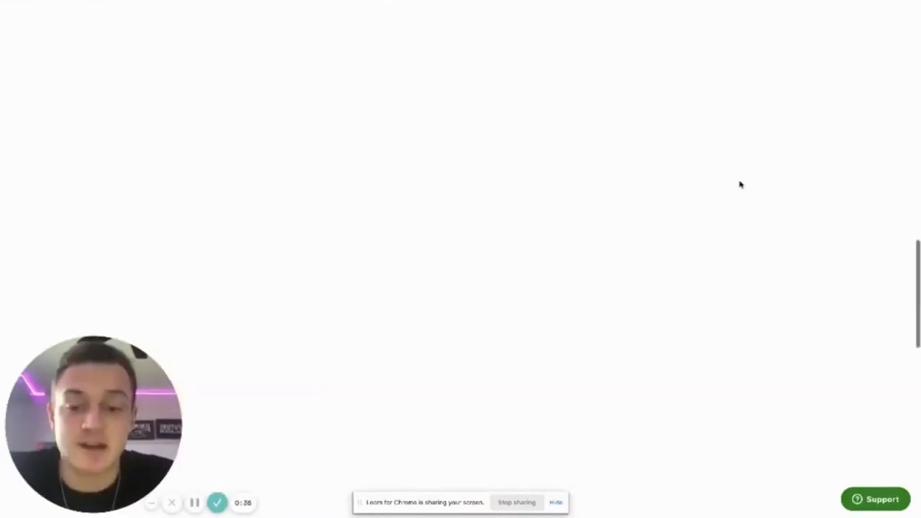
{"action": "scroll", "coordinate": [740, 182], "scroll_direction": "down", "scroll_amount": 3}
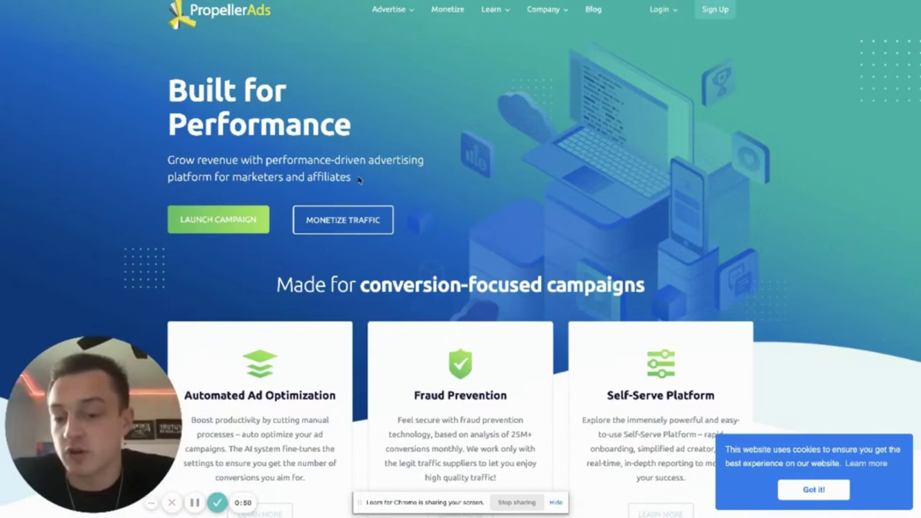
{"action": "left_click_drag", "start_coordinate": [338, 172], "coordinate": [353, 53]}
{"action": "left_click", "coordinate": [657, 97]}
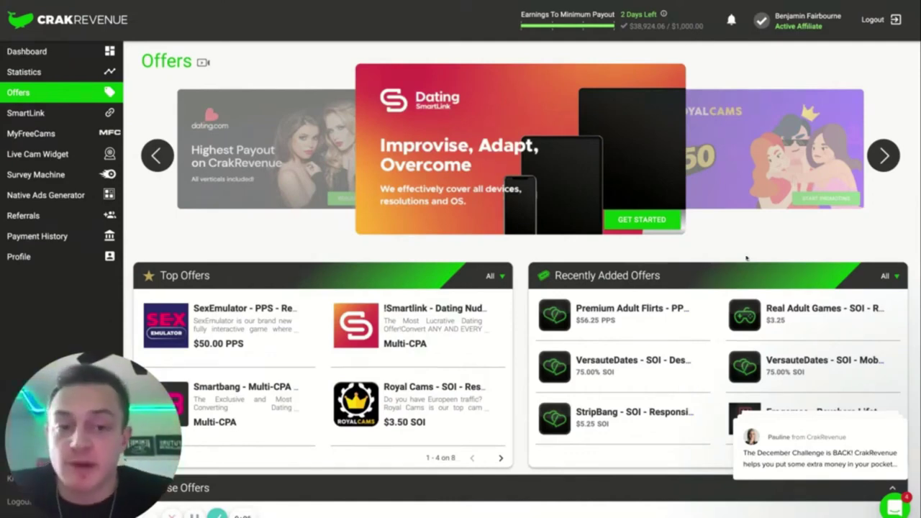
Step: Page the Top Offers cards forward and back, then scroll down to the Browse Offers catalogue
{"action": "scroll", "coordinate": [463, 243], "scroll_direction": "down", "scroll_amount": 5}
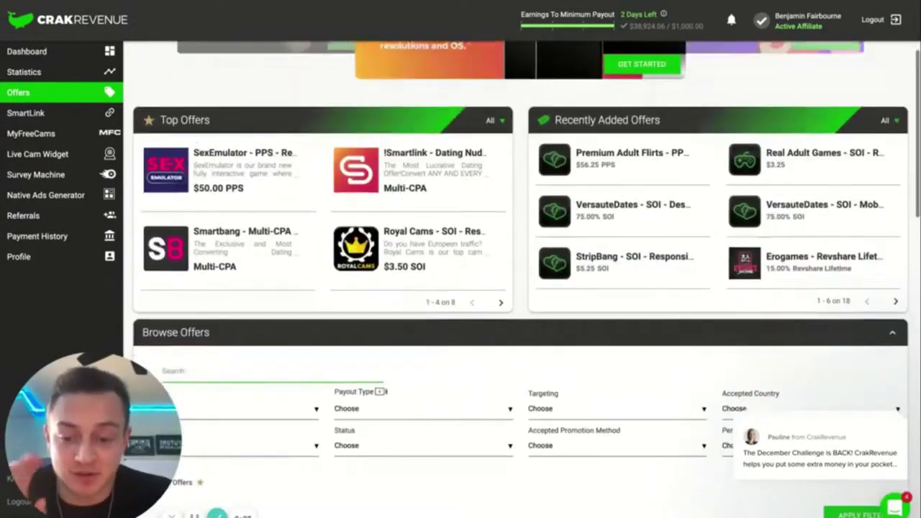
{"action": "scroll", "coordinate": [462, 243], "scroll_direction": "up", "scroll_amount": 2}
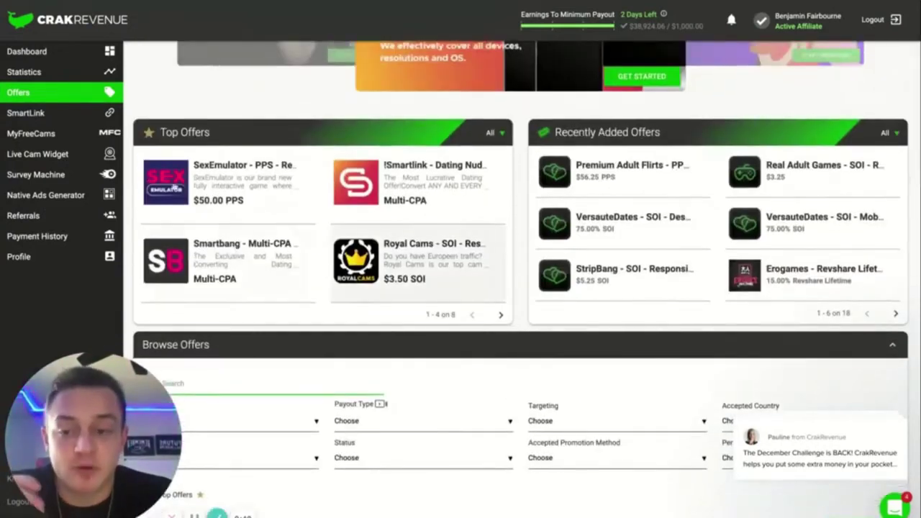
{"action": "left_click", "coordinate": [501, 315]}
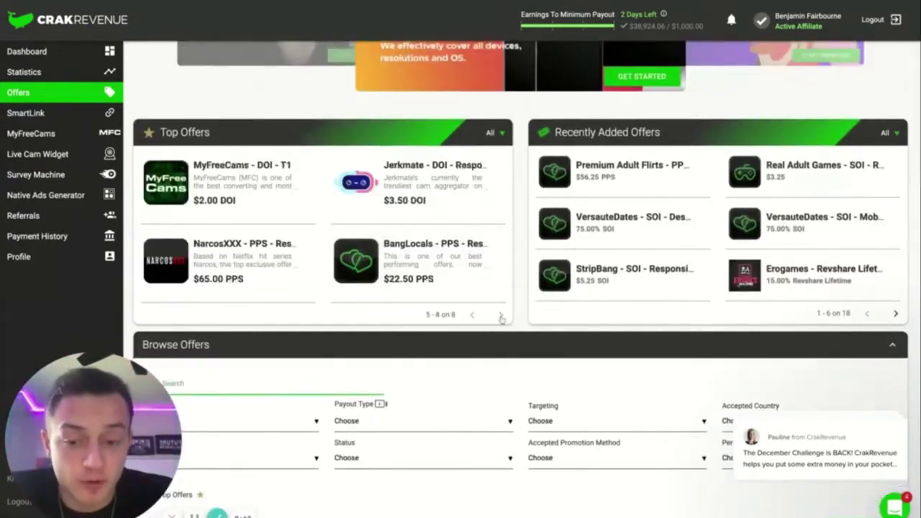
{"action": "left_click", "coordinate": [472, 316]}
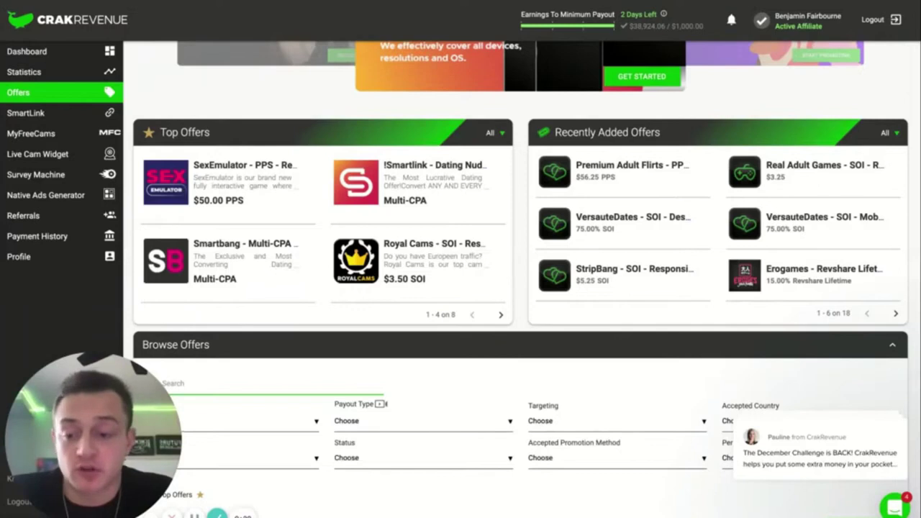
{"action": "scroll", "coordinate": [520, 279], "scroll_direction": "down", "scroll_amount": 3}
{"action": "scroll", "coordinate": [519, 280], "scroll_direction": "down", "scroll_amount": 3}
{"action": "scroll", "coordinate": [520, 279], "scroll_direction": "down", "scroll_amount": 10}
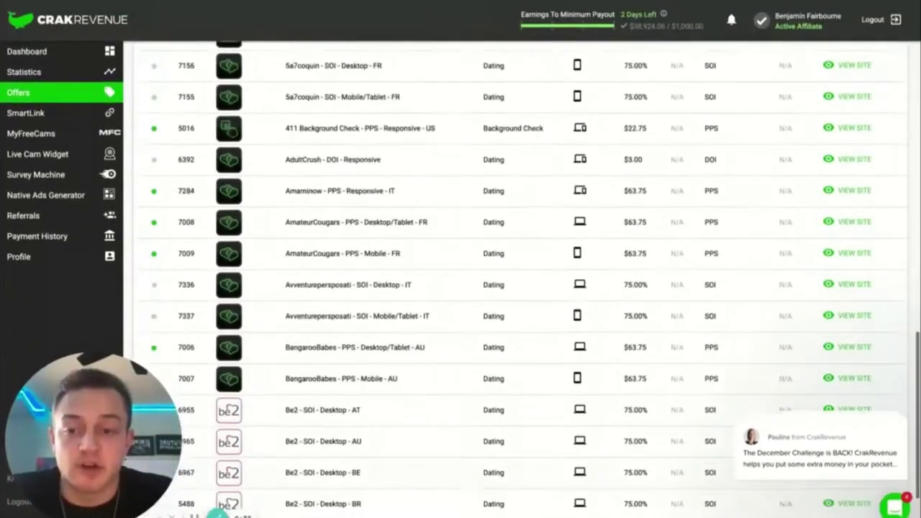
Step: Scroll back to the top and page the Top Offers cards forward and back again
{"action": "scroll", "coordinate": [520, 279], "scroll_direction": "up", "scroll_amount": 2}
{"action": "scroll", "coordinate": [519, 279], "scroll_direction": "up", "scroll_amount": 3}
{"action": "scroll", "coordinate": [519, 279], "scroll_direction": "up", "scroll_amount": 1}
{"action": "scroll", "coordinate": [520, 279], "scroll_direction": "up", "scroll_amount": 2}
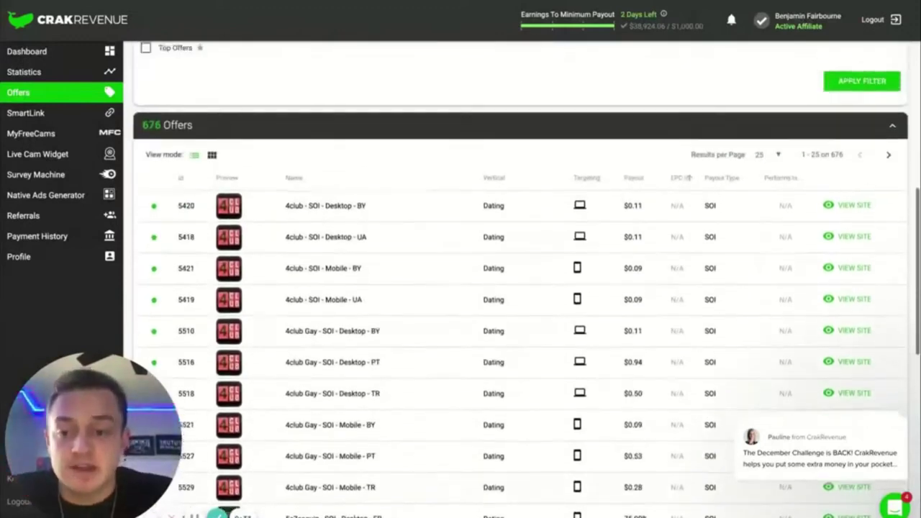
{"action": "scroll", "coordinate": [519, 279], "scroll_direction": "up", "scroll_amount": 2}
{"action": "scroll", "coordinate": [519, 279], "scroll_direction": "up", "scroll_amount": 1}
{"action": "scroll", "coordinate": [520, 279], "scroll_direction": "up", "scroll_amount": 2}
{"action": "scroll", "coordinate": [520, 279], "scroll_direction": "up", "scroll_amount": 1}
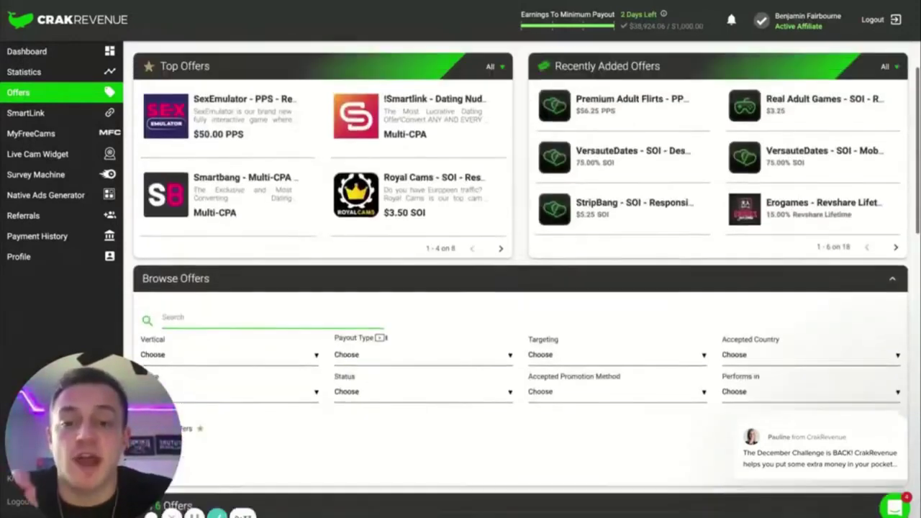
{"action": "scroll", "coordinate": [515, 341], "scroll_direction": "up", "scroll_amount": 1}
{"action": "left_click", "coordinate": [500, 273]}
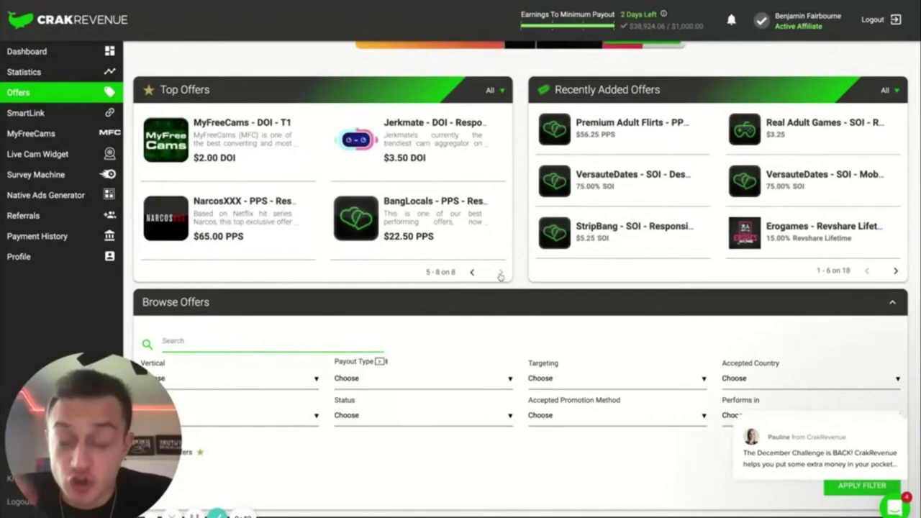
{"action": "left_click", "coordinate": [471, 272]}
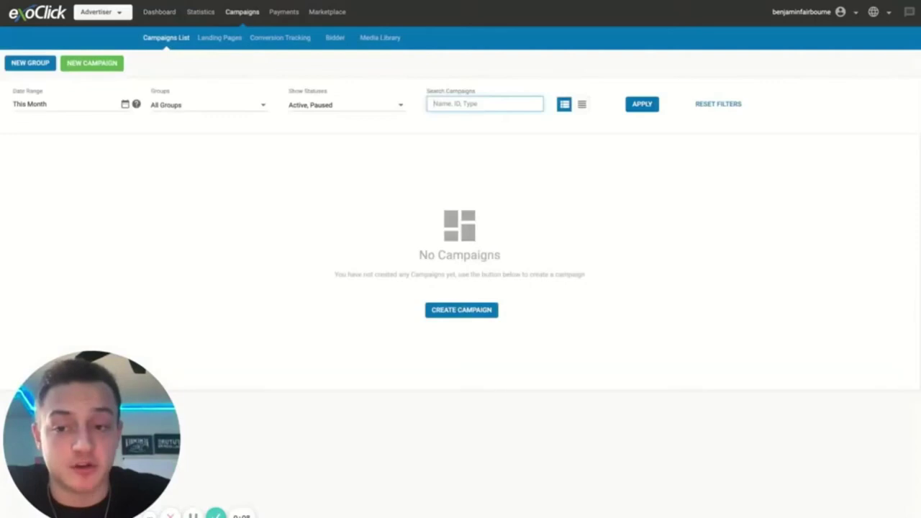
Step: Start a new campaign and enable the Adult category
{"action": "left_click", "coordinate": [98, 66]}
{"action": "type", "text": "Adult marketing 101"}
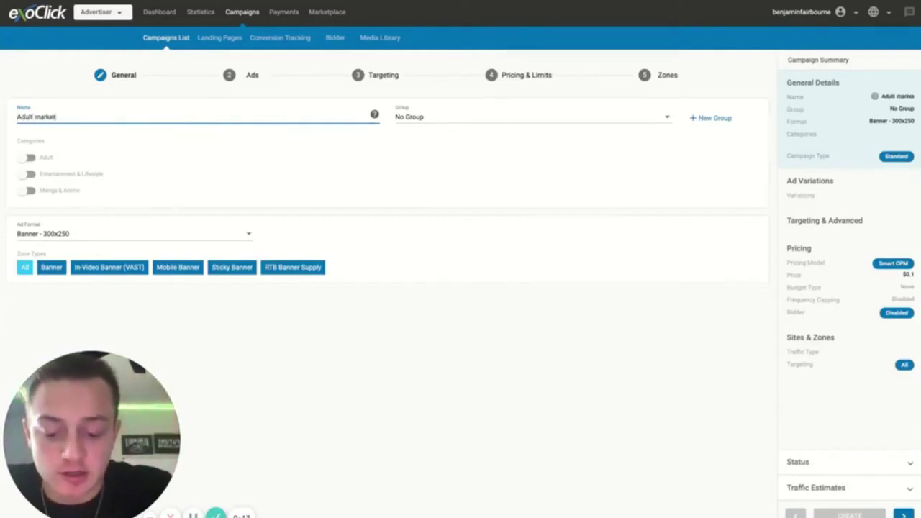
{"action": "left_click", "coordinate": [29, 158]}
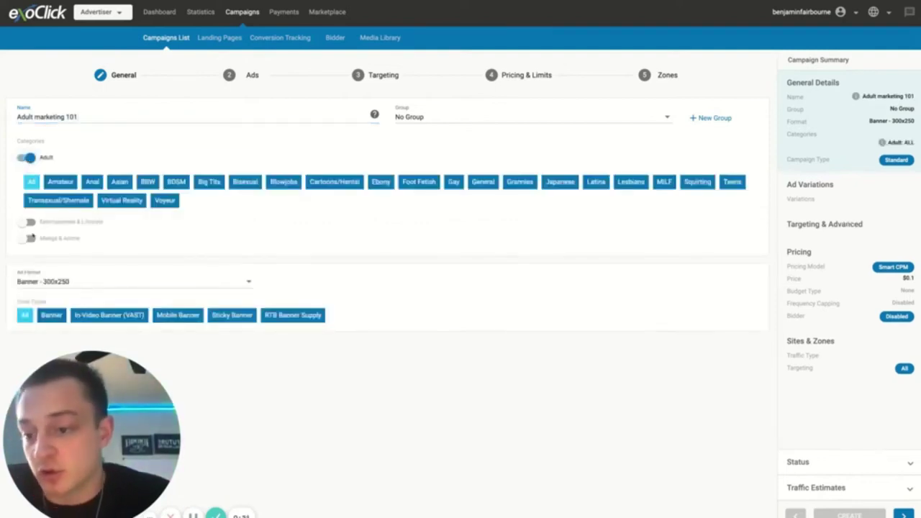
{"action": "scroll", "coordinate": [38, 246], "scroll_direction": "down", "scroll_amount": 1}
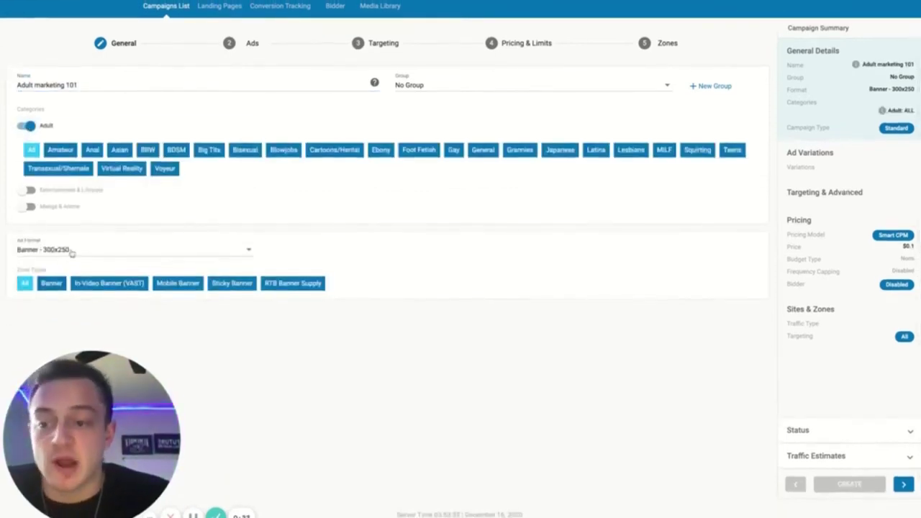
Step: Choose Banner - 300x250 as the ad format and leave the campaign in No Group
{"action": "left_click", "coordinate": [72, 251]}
{"action": "scroll", "coordinate": [92, 286], "scroll_direction": "down", "scroll_amount": 1}
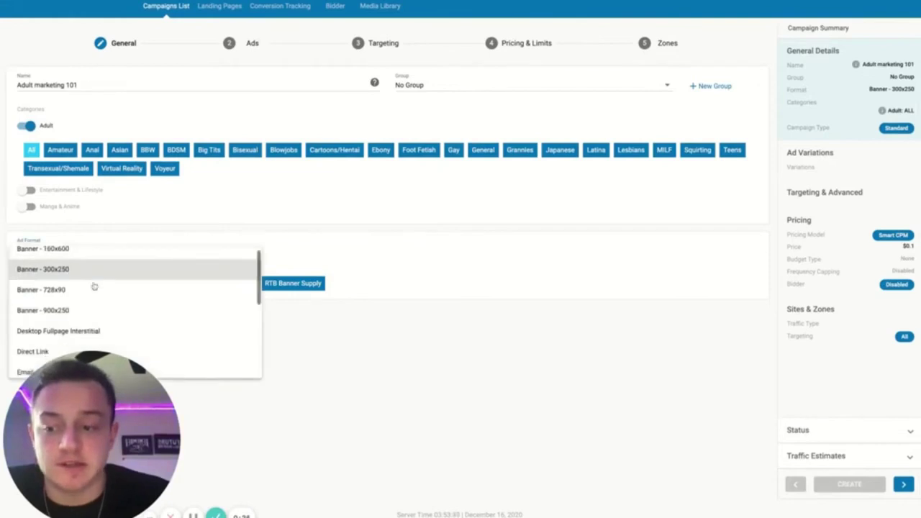
{"action": "scroll", "coordinate": [92, 286], "scroll_direction": "down", "scroll_amount": 2}
{"action": "scroll", "coordinate": [93, 287], "scroll_direction": "down", "scroll_amount": 2}
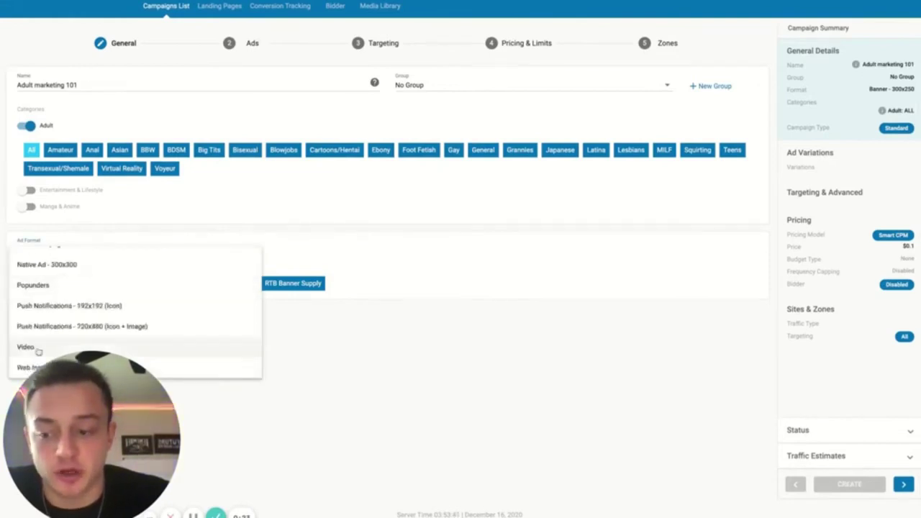
{"action": "scroll", "coordinate": [61, 290], "scroll_direction": "up", "scroll_amount": 5}
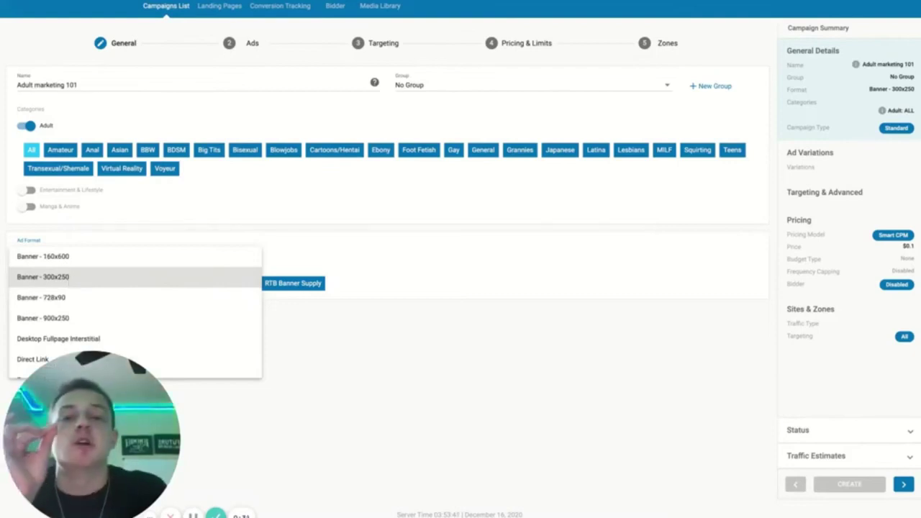
{"action": "left_click", "coordinate": [43, 277]}
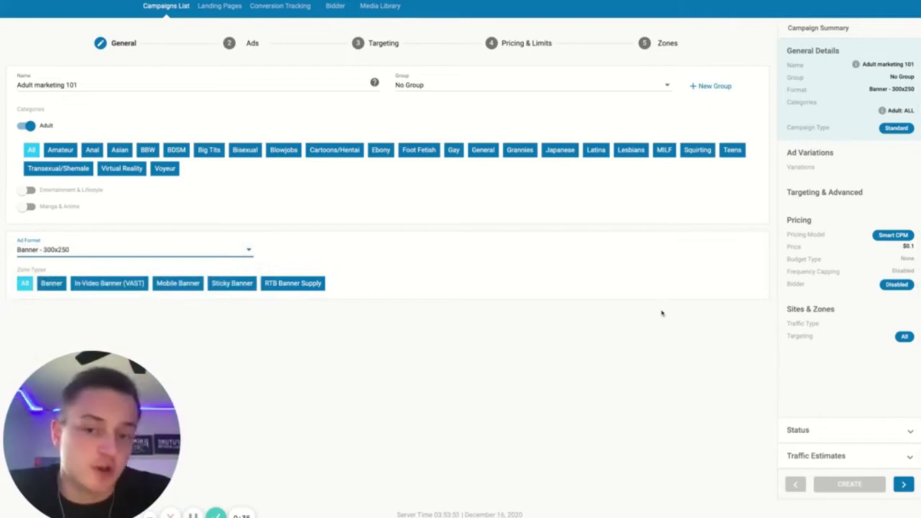
{"action": "left_click", "coordinate": [489, 84]}
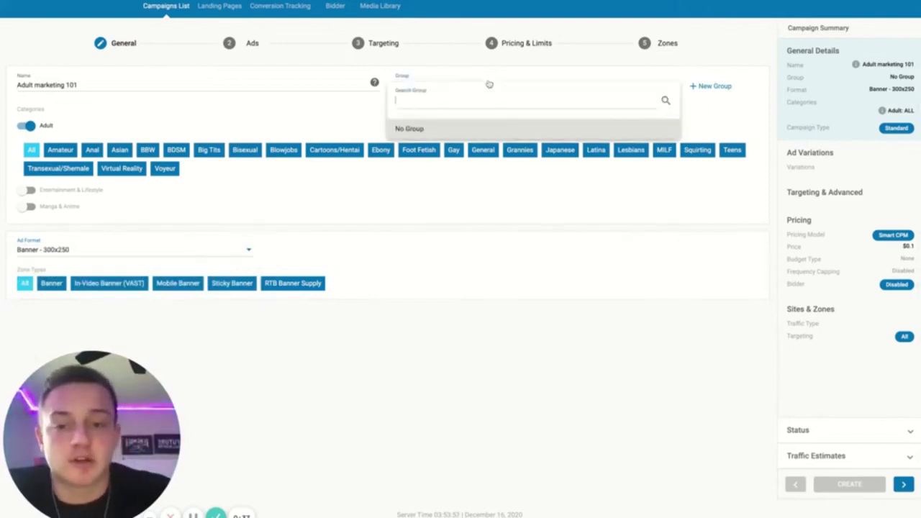
{"action": "left_click", "coordinate": [437, 351]}
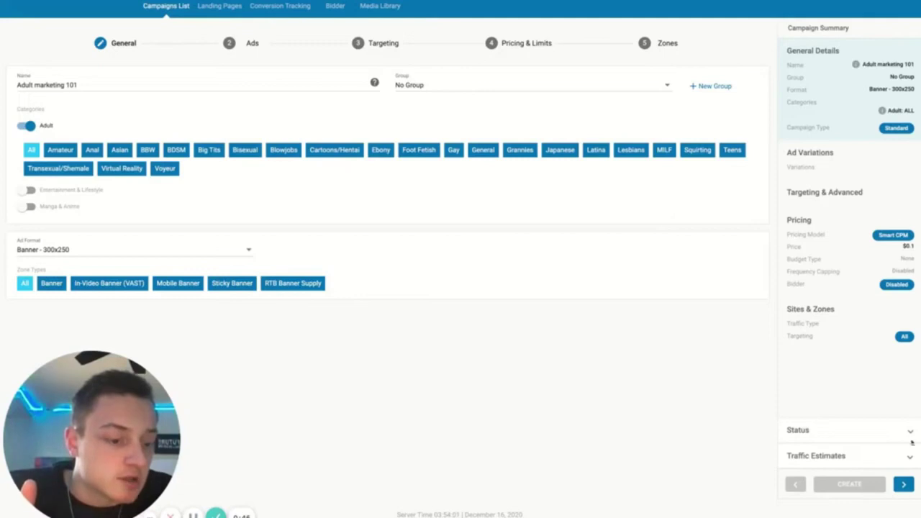
Step: Go to the Ads step and add an ad variation with its landing page URL
{"action": "left_click", "coordinate": [904, 483]}
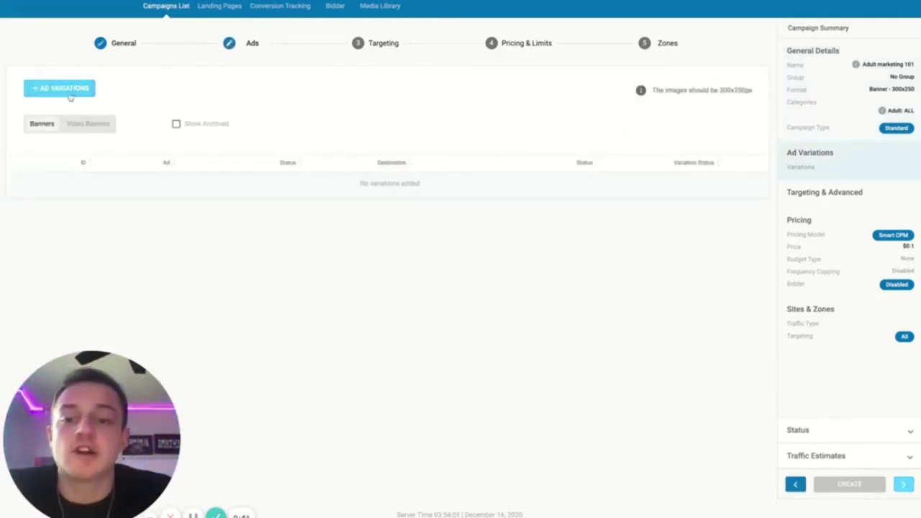
{"action": "left_click", "coordinate": [61, 87]}
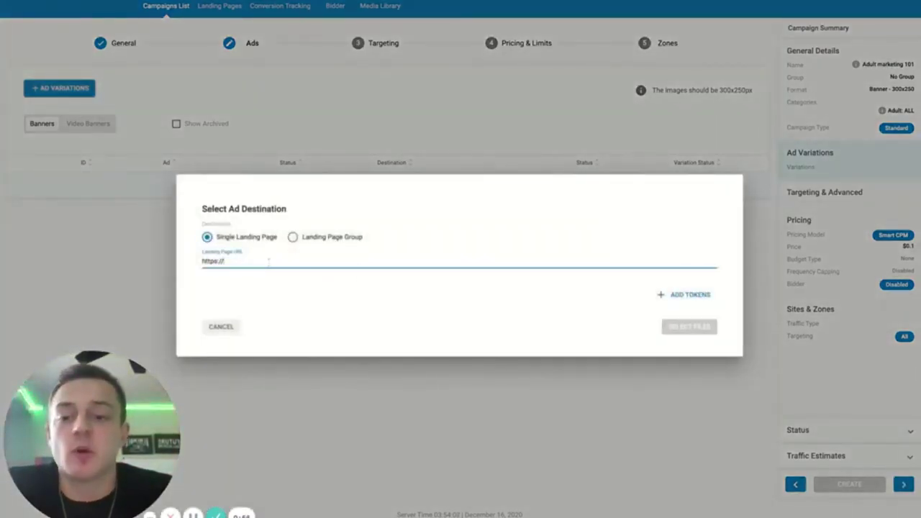
{"action": "type", "text": "gs"}
{"action": "type", "text": "le"}
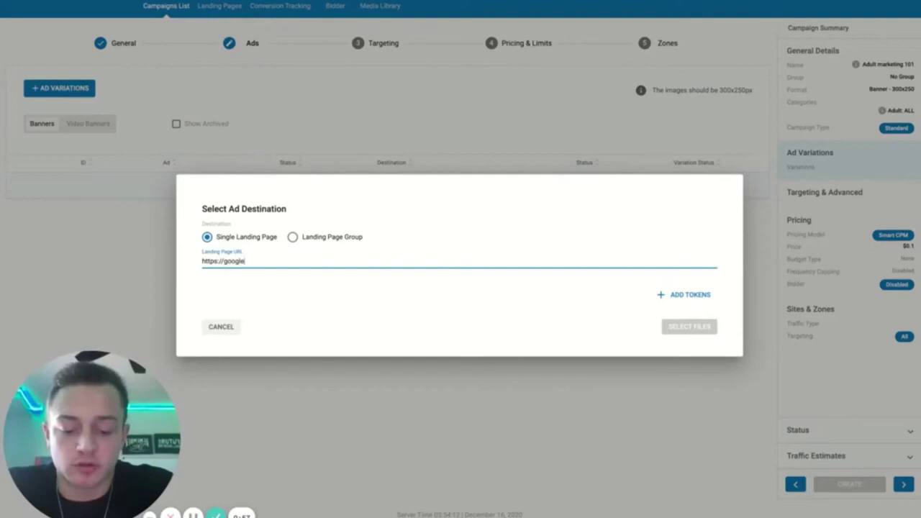
{"action": "type", "text": "m"}
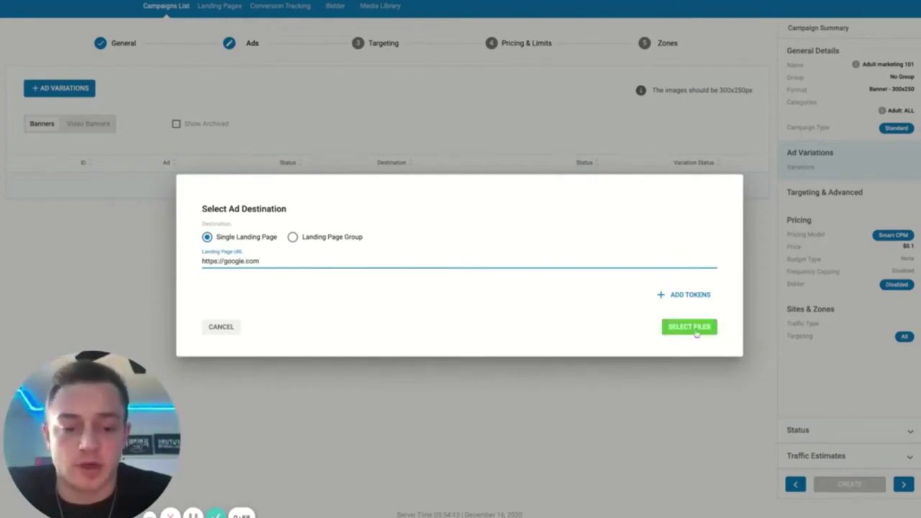
{"action": "left_click", "coordinate": [695, 329]}
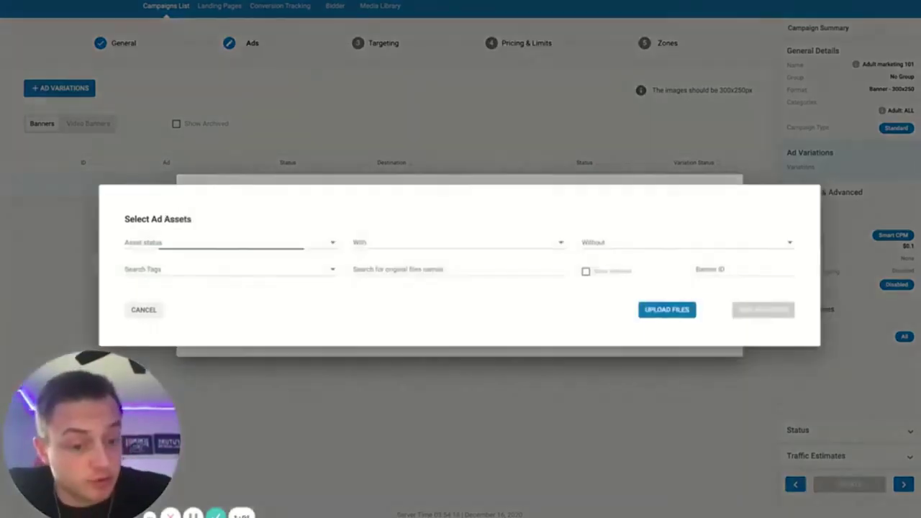
Step: Filter the asset selection to Pending Approval and review the asset type filters
{"action": "left_click", "coordinate": [224, 244]}
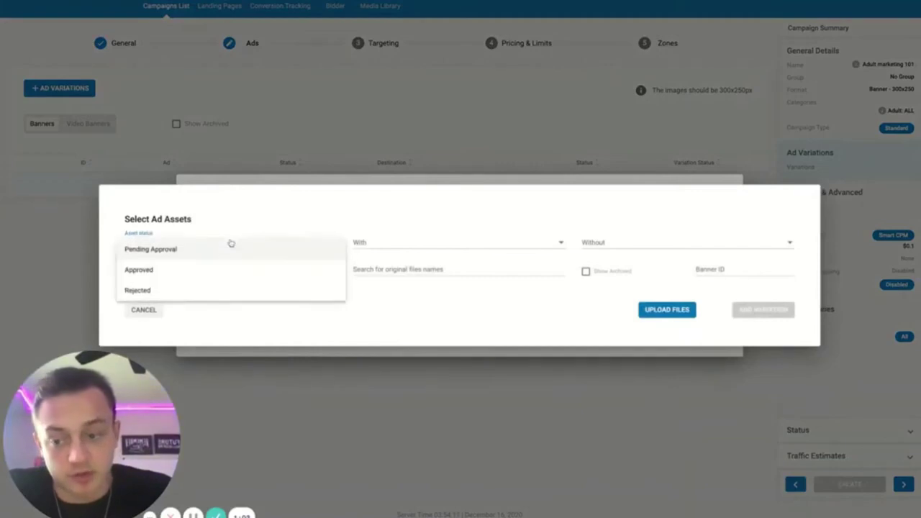
{"action": "left_click", "coordinate": [211, 249]}
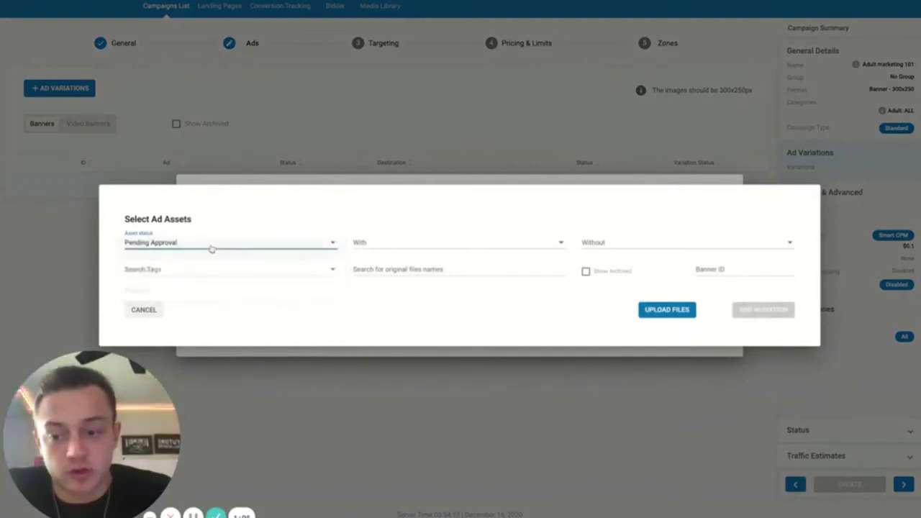
{"action": "left_click", "coordinate": [499, 244]}
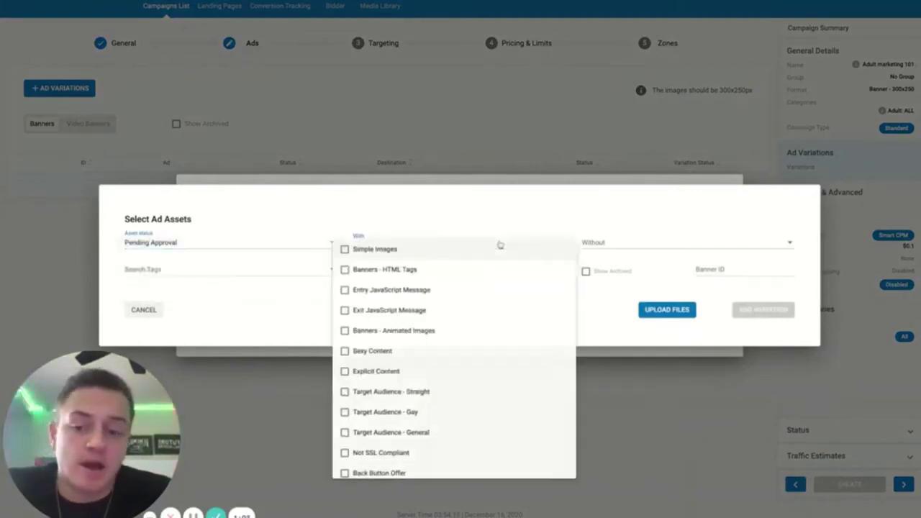
{"action": "left_click", "coordinate": [525, 206]}
{"action": "left_click", "coordinate": [689, 240]}
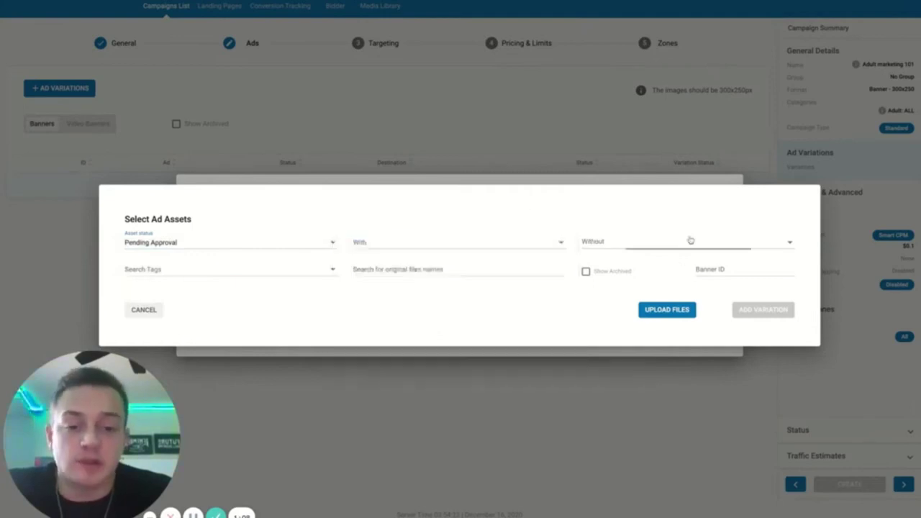
{"action": "left_click", "coordinate": [586, 220]}
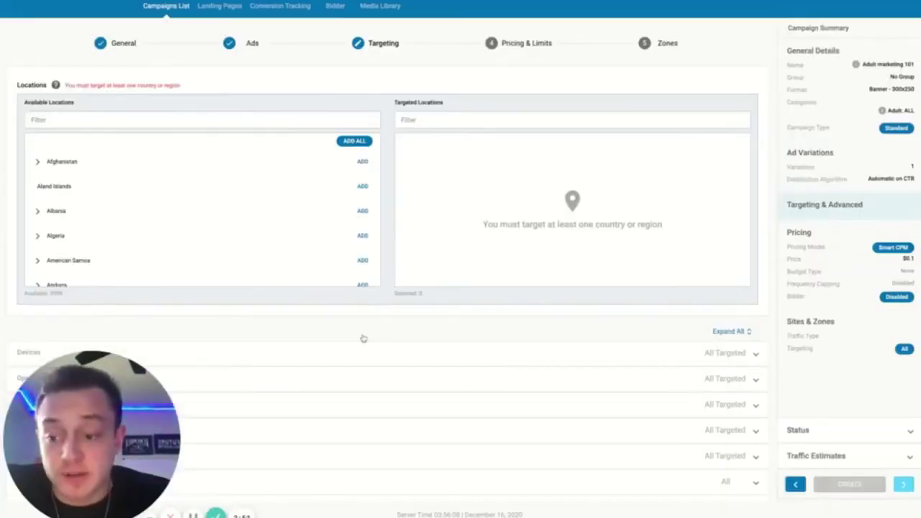
Step: Filter the Available Locations list by 'united' and scroll through the matches
{"action": "scroll", "coordinate": [363, 338], "scroll_direction": "down", "scroll_amount": 2}
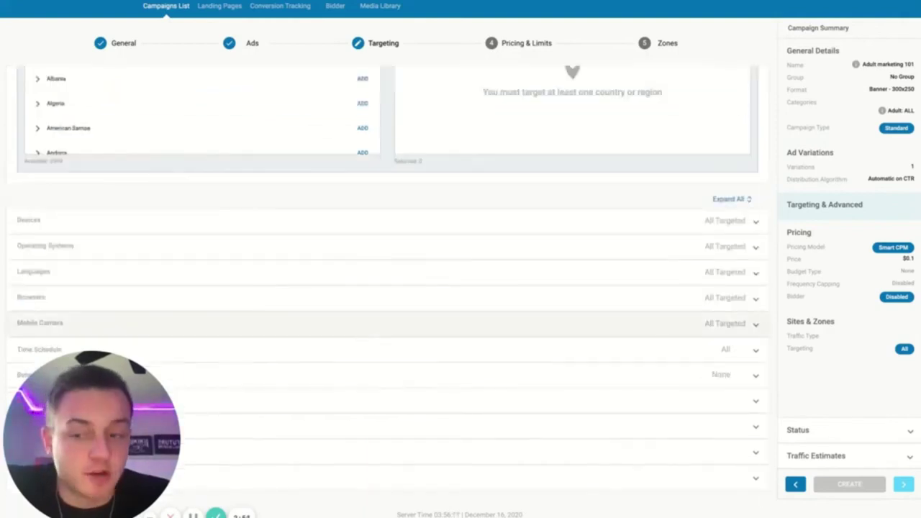
{"action": "scroll", "coordinate": [363, 338], "scroll_direction": "up", "scroll_amount": 2}
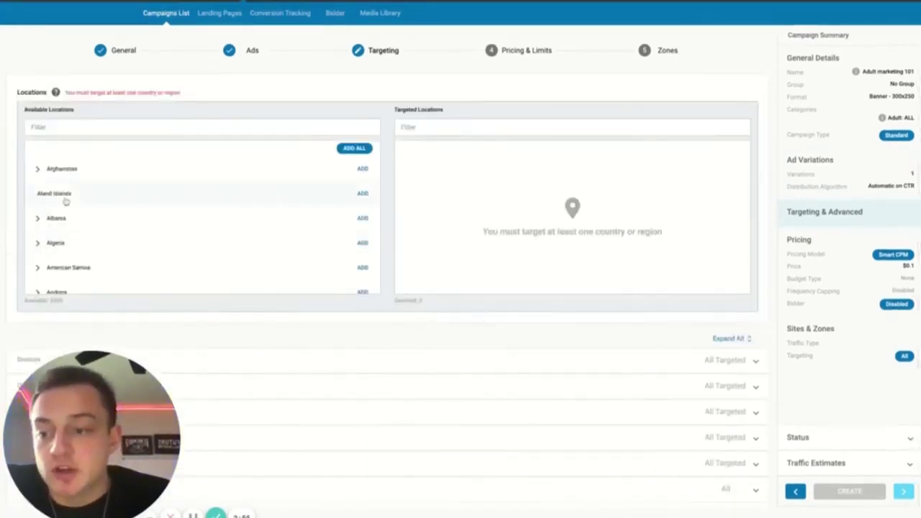
{"action": "left_click", "coordinate": [72, 124]}
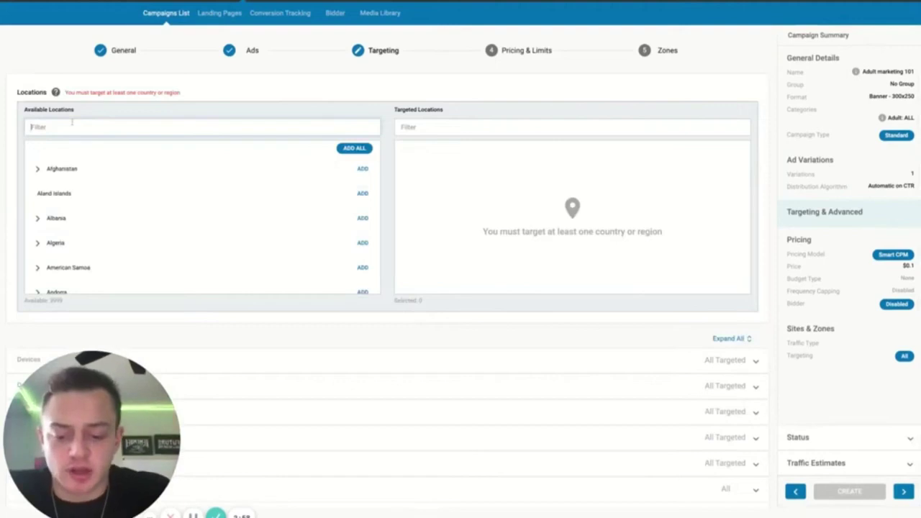
{"action": "type", "text": "united"}
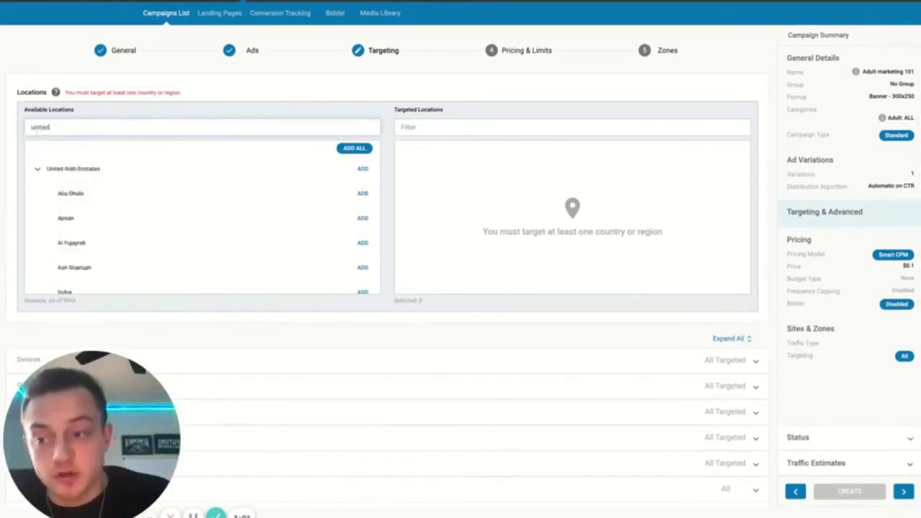
{"action": "scroll", "coordinate": [132, 225], "scroll_direction": "down", "scroll_amount": 1}
{"action": "scroll", "coordinate": [132, 225], "scroll_direction": "down", "scroll_amount": 1}
{"action": "scroll", "coordinate": [132, 224], "scroll_direction": "down", "scroll_amount": 1}
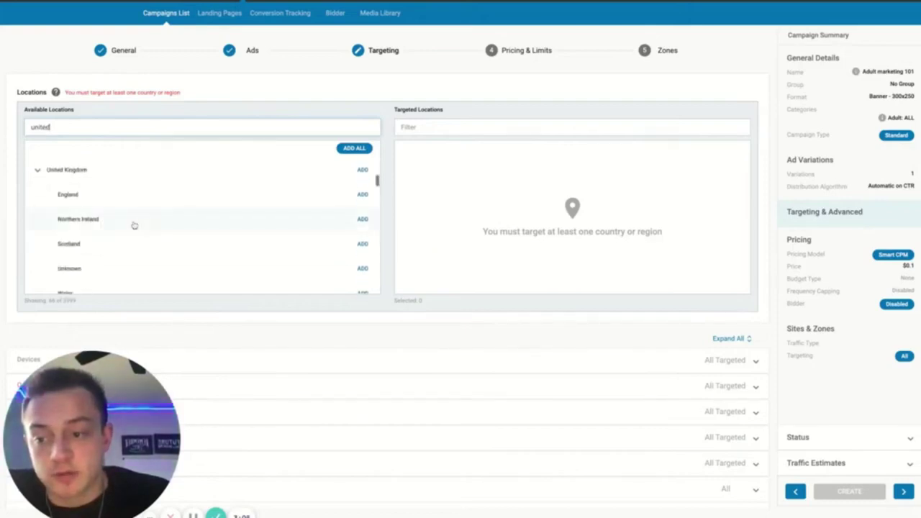
{"action": "scroll", "coordinate": [138, 199], "scroll_direction": "up", "scroll_amount": 3}
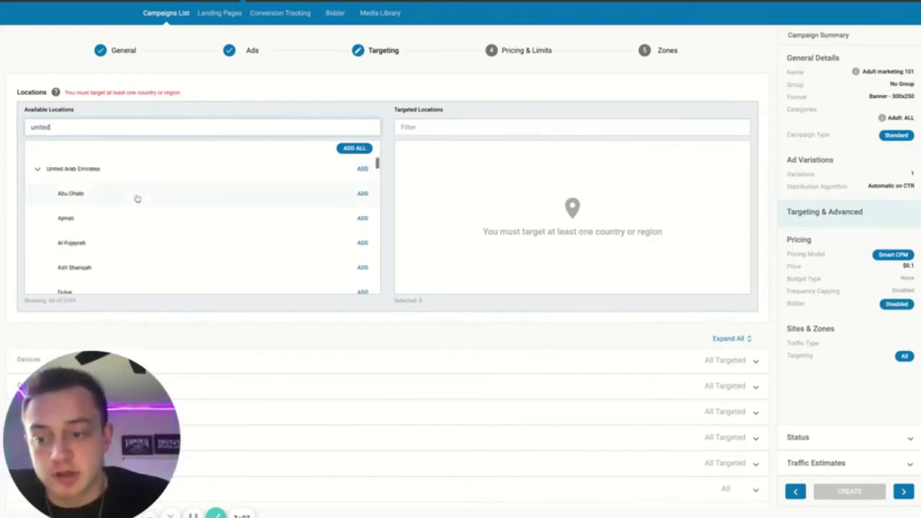
{"action": "scroll", "coordinate": [138, 216], "scroll_direction": "down", "scroll_amount": 1}
{"action": "scroll", "coordinate": [137, 216], "scroll_direction": "down", "scroll_amount": 2}
{"action": "scroll", "coordinate": [137, 216], "scroll_direction": "down", "scroll_amount": 2}
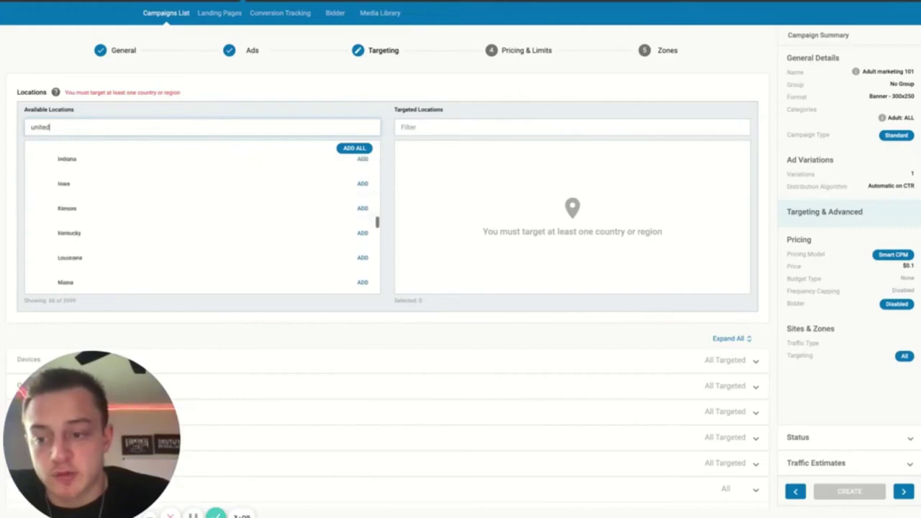
{"action": "scroll", "coordinate": [137, 216], "scroll_direction": "down", "scroll_amount": 2}
{"action": "scroll", "coordinate": [131, 221], "scroll_direction": "up", "scroll_amount": 2}
{"action": "scroll", "coordinate": [131, 220], "scroll_direction": "up", "scroll_amount": 1}
{"action": "scroll", "coordinate": [132, 220], "scroll_direction": "up", "scroll_amount": 2}
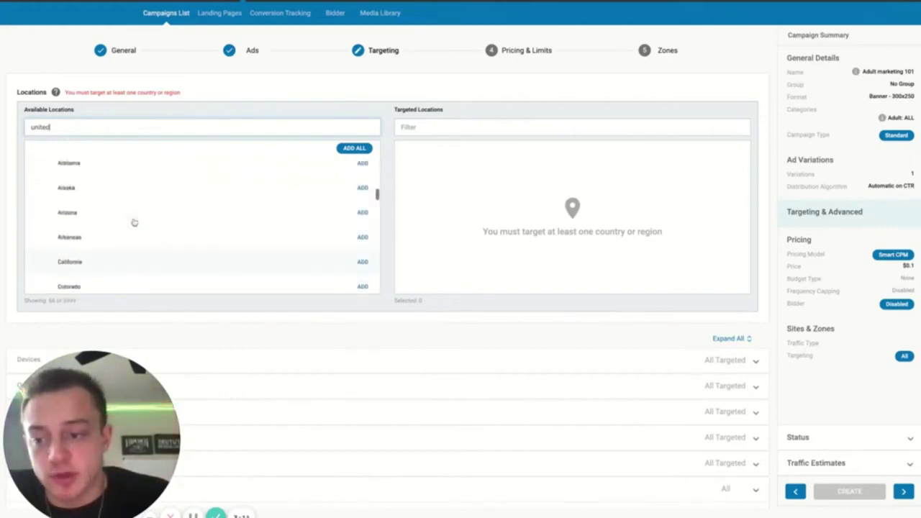
{"action": "scroll", "coordinate": [132, 220], "scroll_direction": "up", "scroll_amount": 1}
{"action": "scroll", "coordinate": [201, 216], "scroll_direction": "up", "scroll_amount": 2}
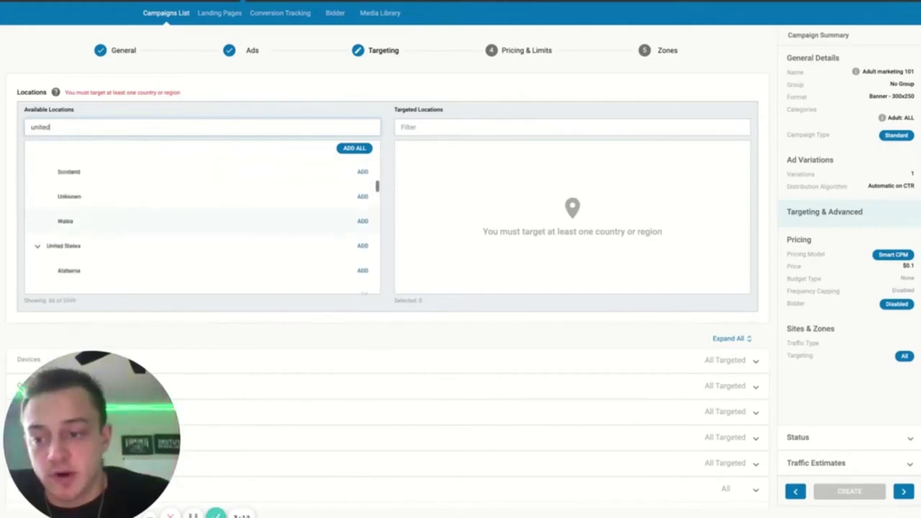
Step: Collapse the United States states list and add United States as a targeted location
{"action": "left_click", "coordinate": [112, 250]}
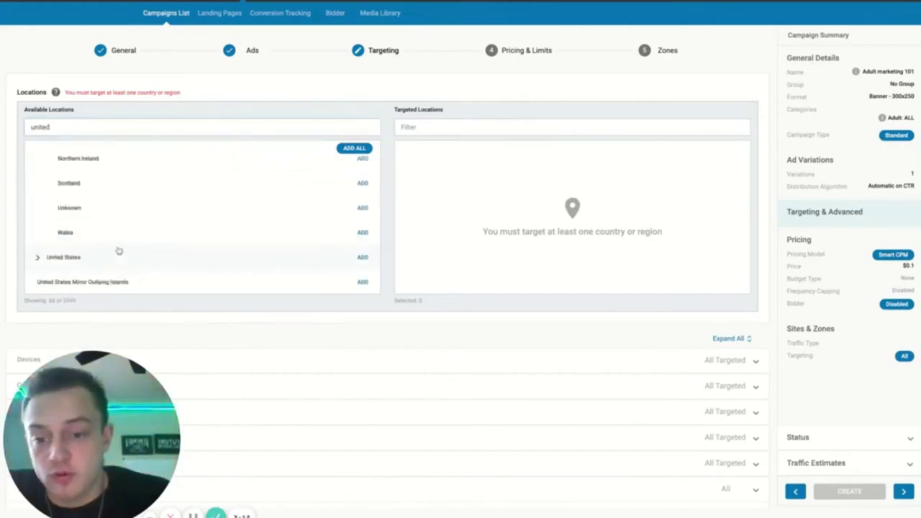
{"action": "left_click", "coordinate": [363, 261]}
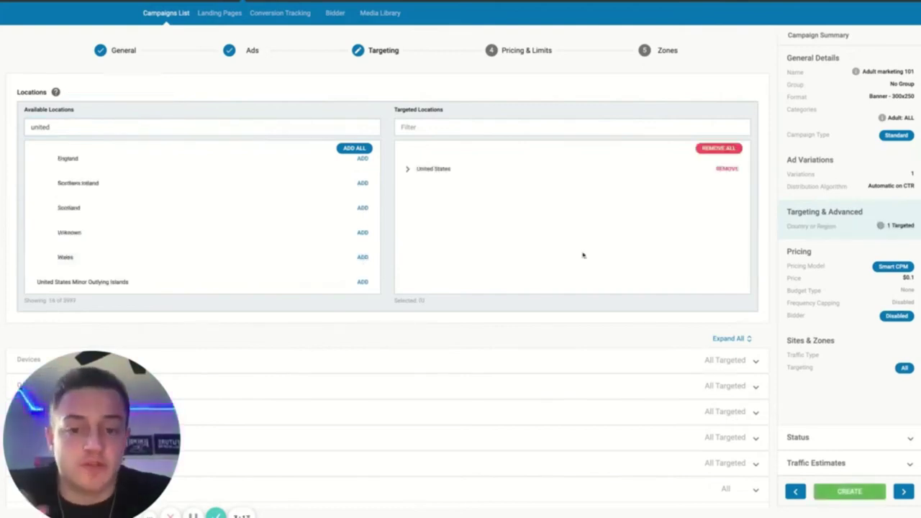
{"action": "scroll", "coordinate": [583, 255], "scroll_direction": "down", "scroll_amount": 2}
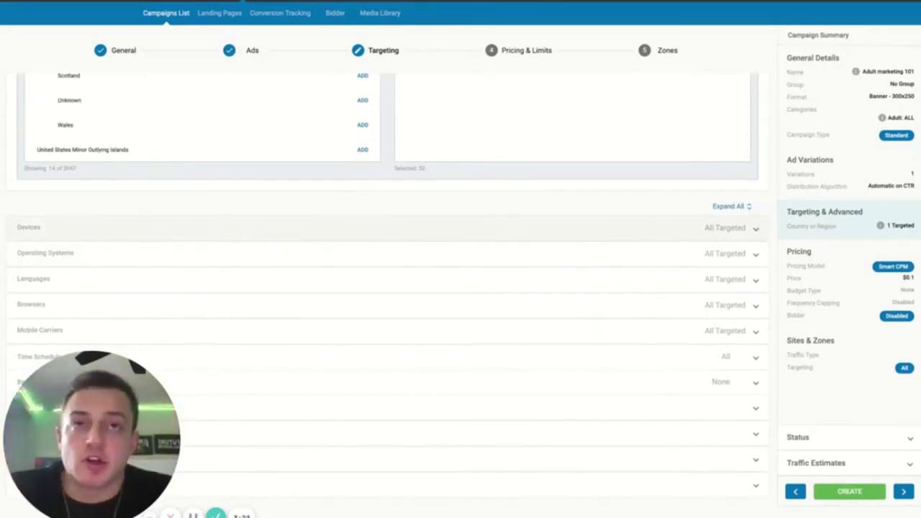
Step: Expand and review Devices targeting, then collapse it unchanged at All Targeted
{"action": "left_click", "coordinate": [756, 228]}
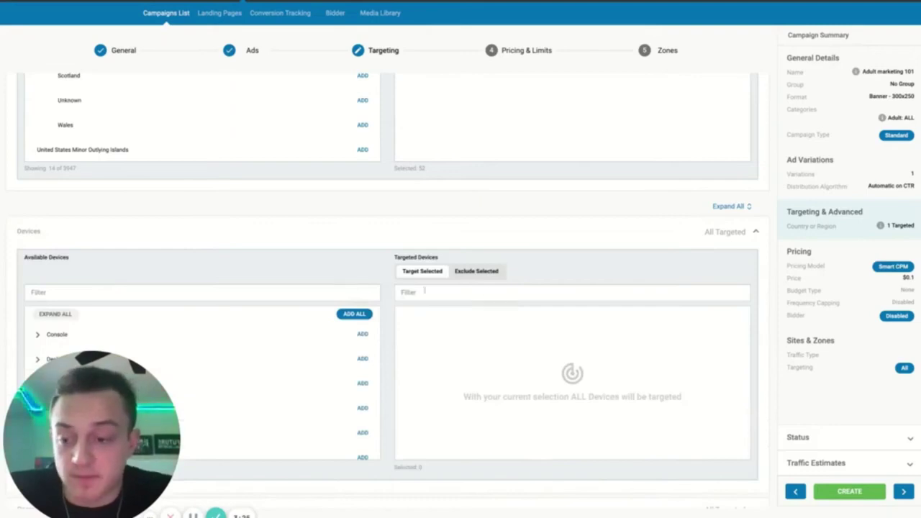
{"action": "scroll", "coordinate": [421, 329], "scroll_direction": "down", "scroll_amount": 2}
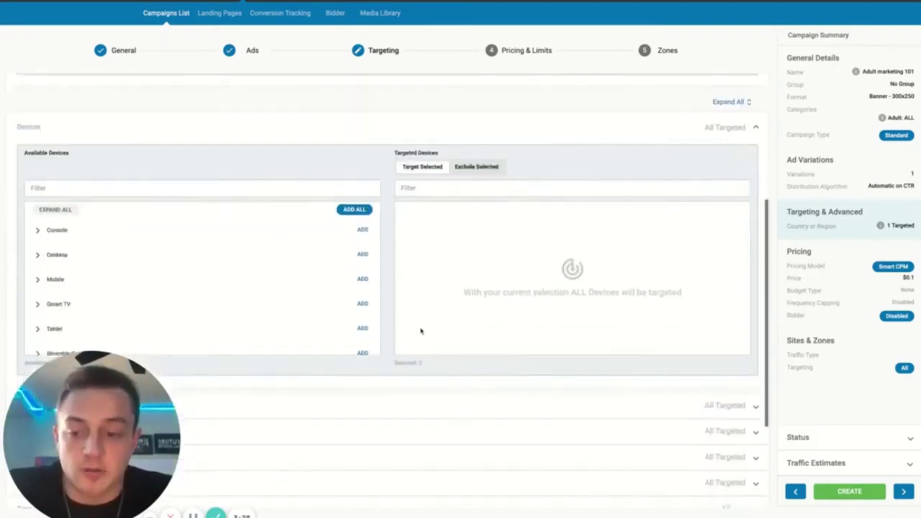
{"action": "scroll", "coordinate": [97, 297], "scroll_direction": "down", "scroll_amount": 1}
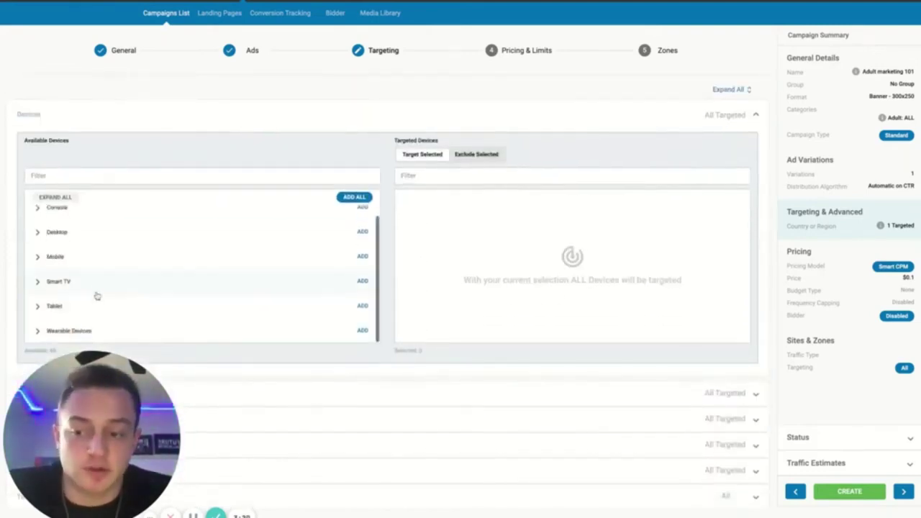
{"action": "left_click", "coordinate": [755, 118]}
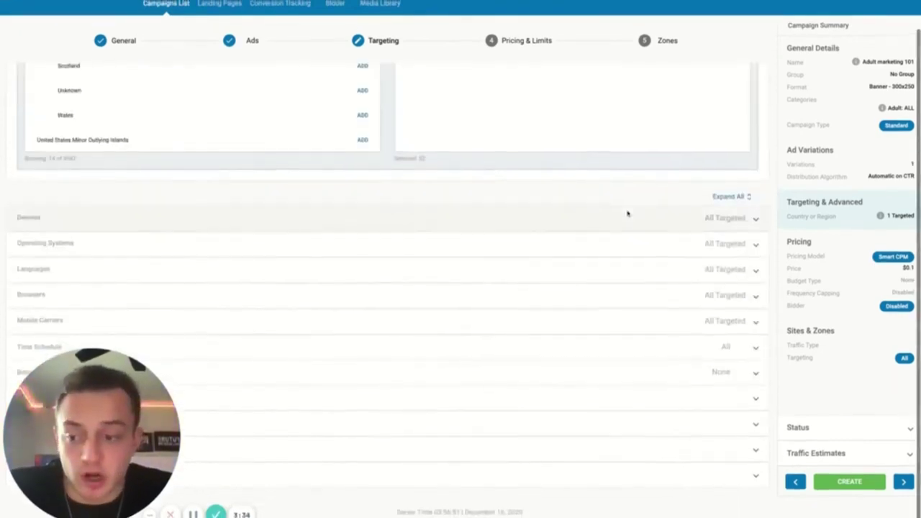
Step: Filter languages by 'english', add English as the targeted language, and advance to Pricing & Limits
{"action": "left_click", "coordinate": [754, 273]}
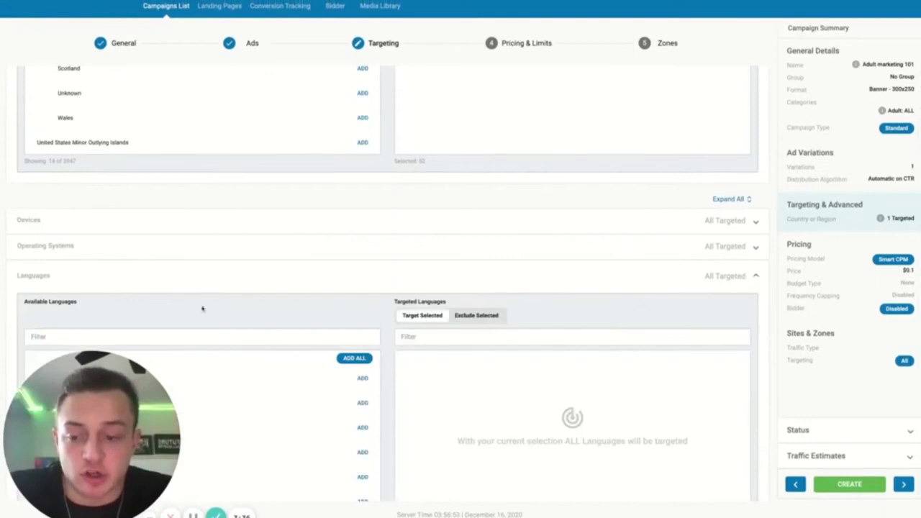
{"action": "scroll", "coordinate": [202, 309], "scroll_direction": "down", "scroll_amount": 2}
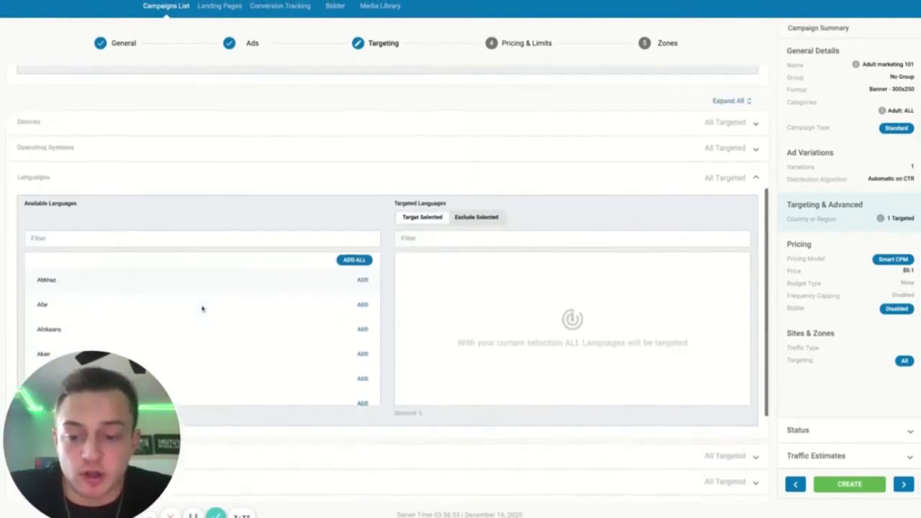
{"action": "left_click", "coordinate": [227, 235]}
{"action": "type", "text": "english"}
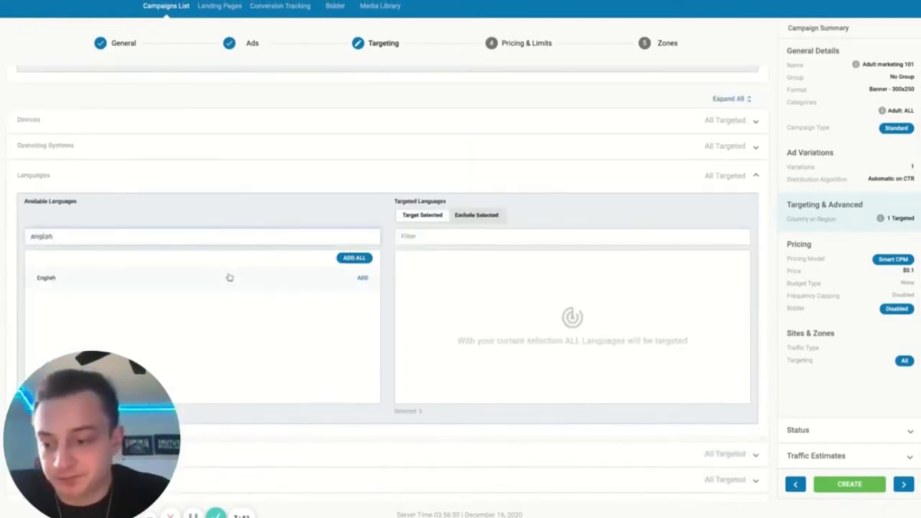
{"action": "left_click", "coordinate": [363, 278]}
{"action": "scroll", "coordinate": [716, 232], "scroll_direction": "down", "scroll_amount": 3}
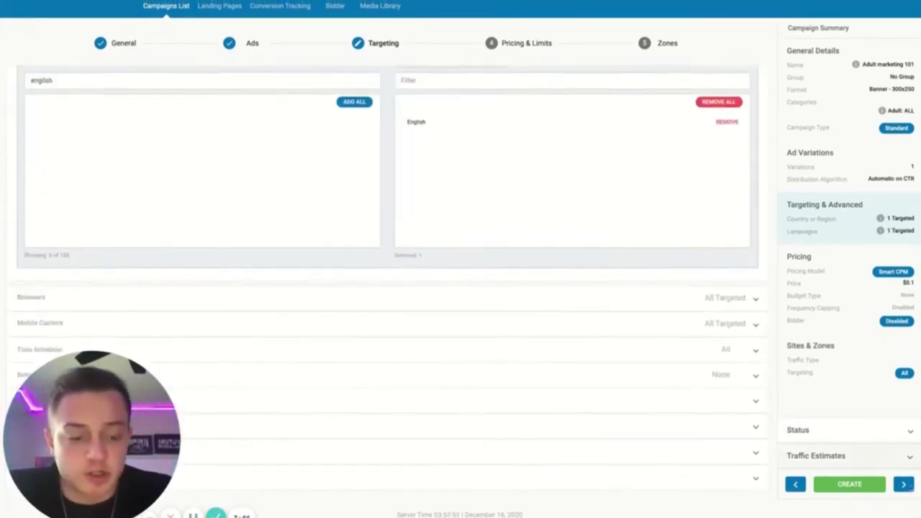
{"action": "left_click", "coordinate": [903, 485]}
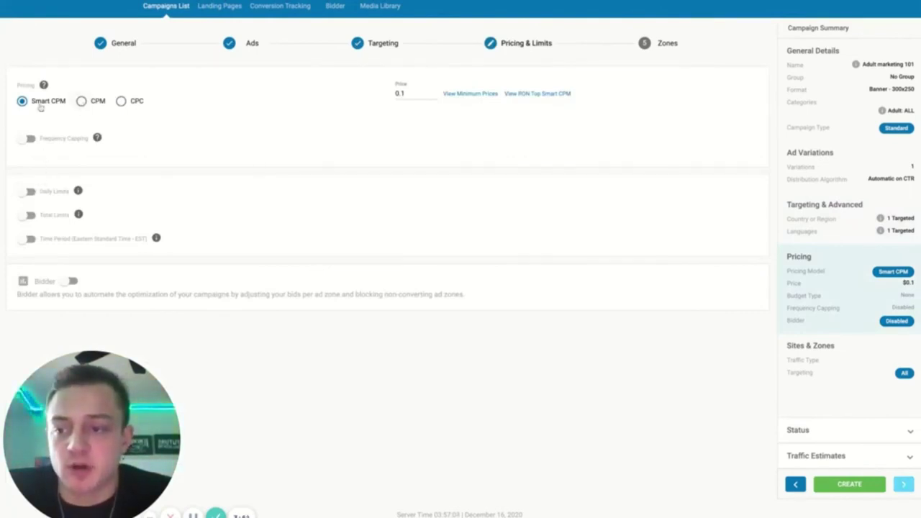
Step: Select CPC pricing and change the price from 0.1 to 0.5
{"action": "left_click", "coordinate": [121, 101]}
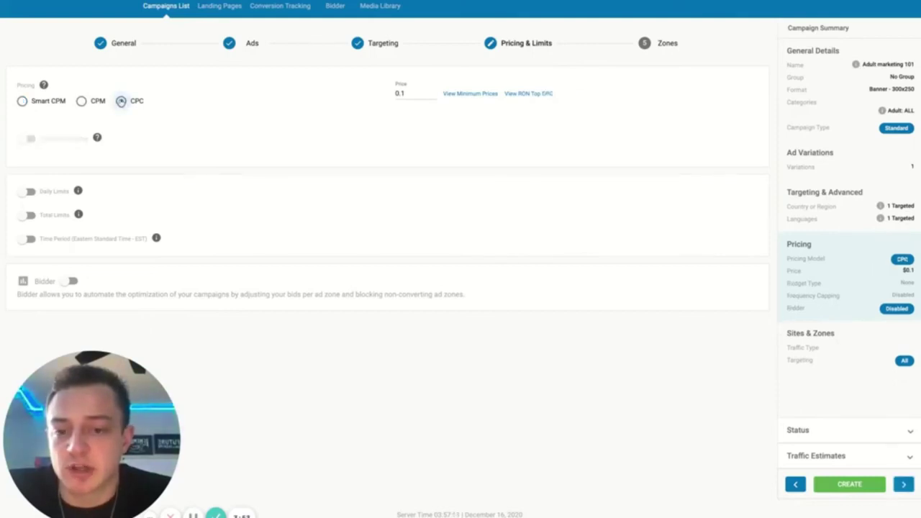
{"action": "left_click", "coordinate": [404, 94]}
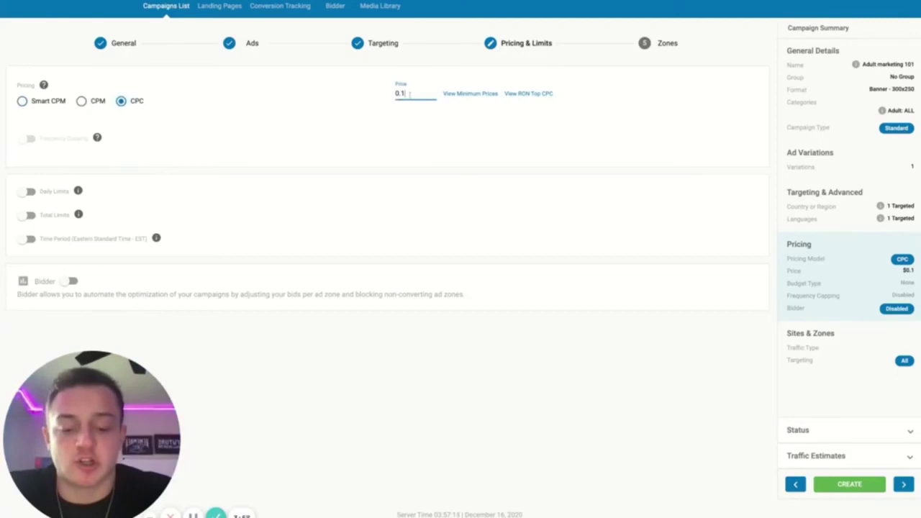
{"action": "key", "text": "BackSpace"}
{"action": "type", "text": "5"}
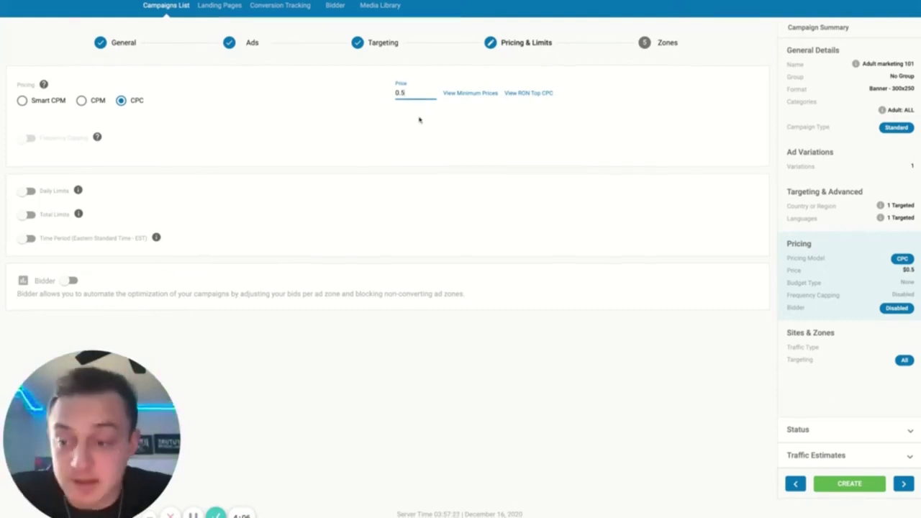
Step: Confirm the 0.5 price, enable Daily Limits, and set delivery to Distribute throughout the day
{"action": "left_click", "coordinate": [30, 191]}
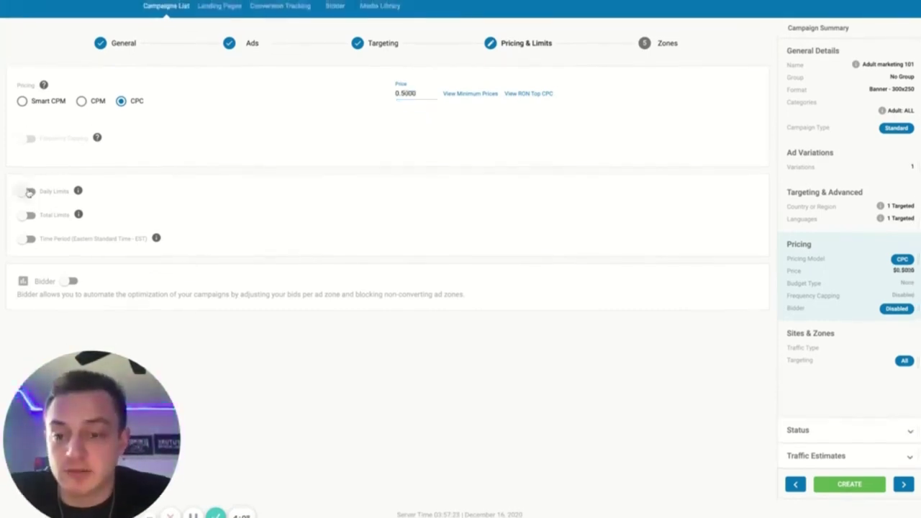
{"action": "left_click", "coordinate": [30, 191]}
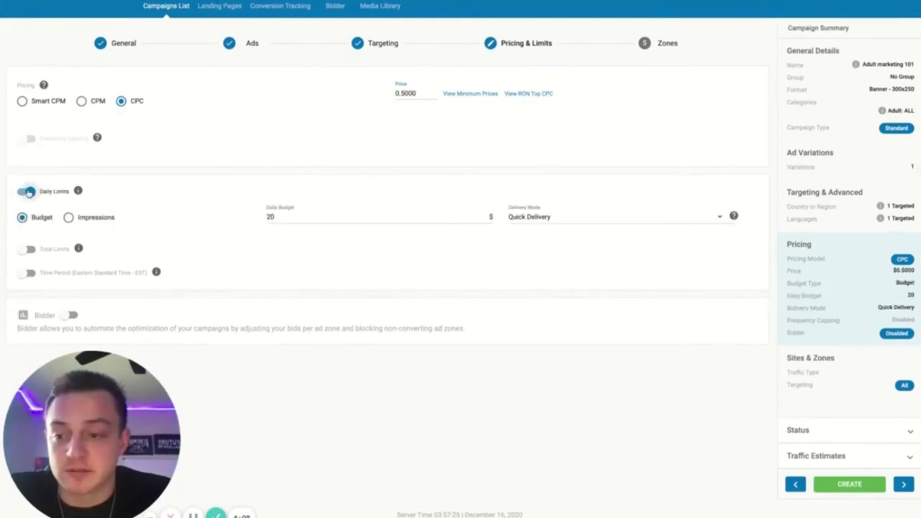
{"action": "left_click", "coordinate": [373, 219]}
{"action": "left_click", "coordinate": [533, 218]}
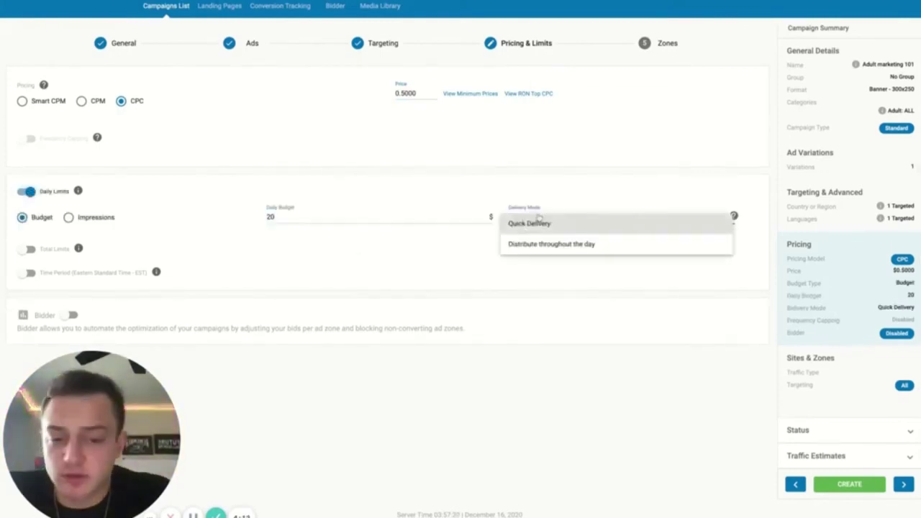
{"action": "left_click", "coordinate": [551, 245]}
Step: Enter 25 as the daily budget and continue to the Zones step
{"action": "left_click", "coordinate": [375, 216]}
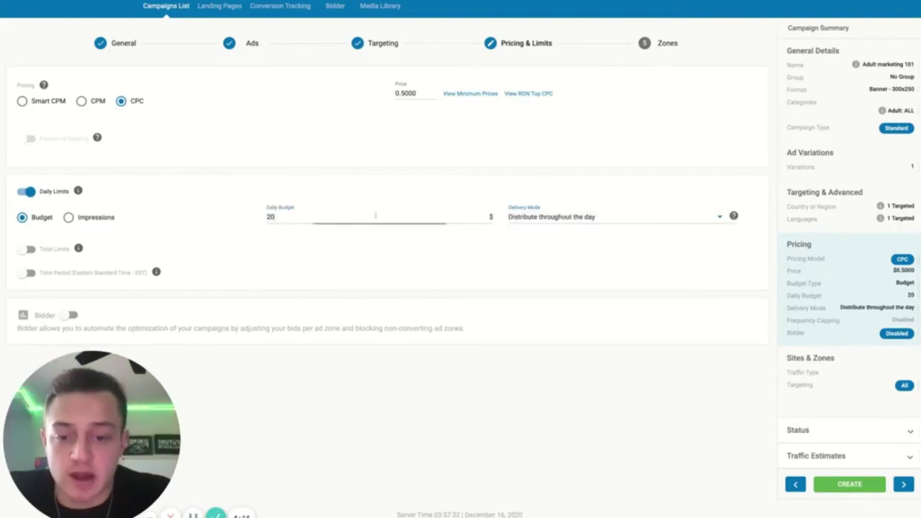
{"action": "key", "text": "BackSpace"}
{"action": "key", "text": "BackSpace"}
{"action": "type", "text": "1"}
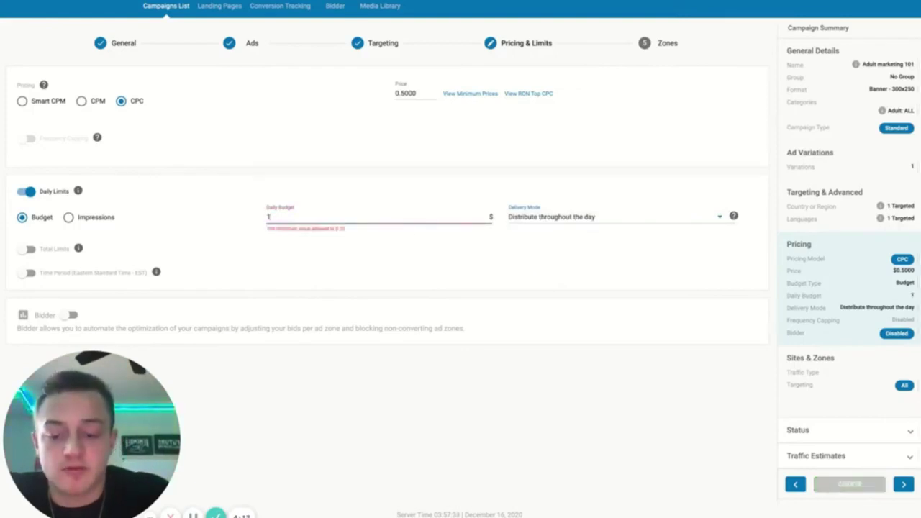
{"action": "key", "text": "BackSpace"}
{"action": "type", "text": "25"}
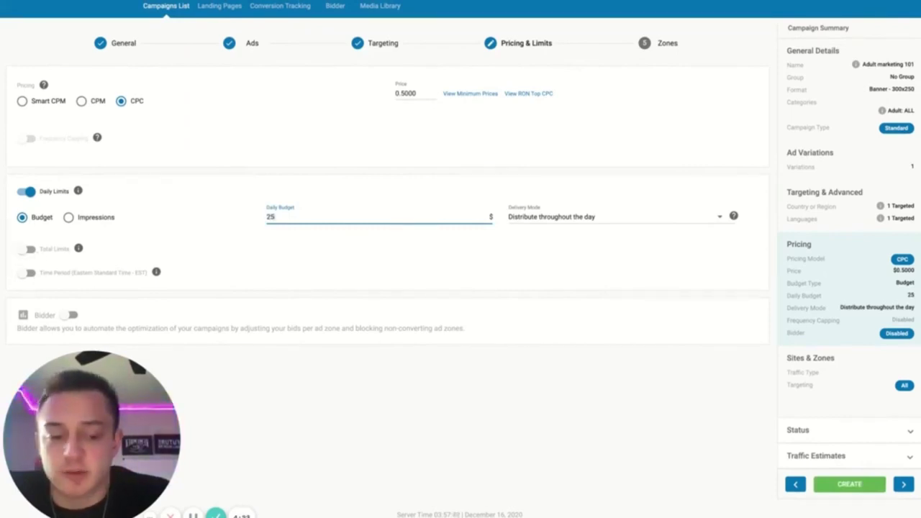
{"action": "left_click", "coordinate": [903, 485]}
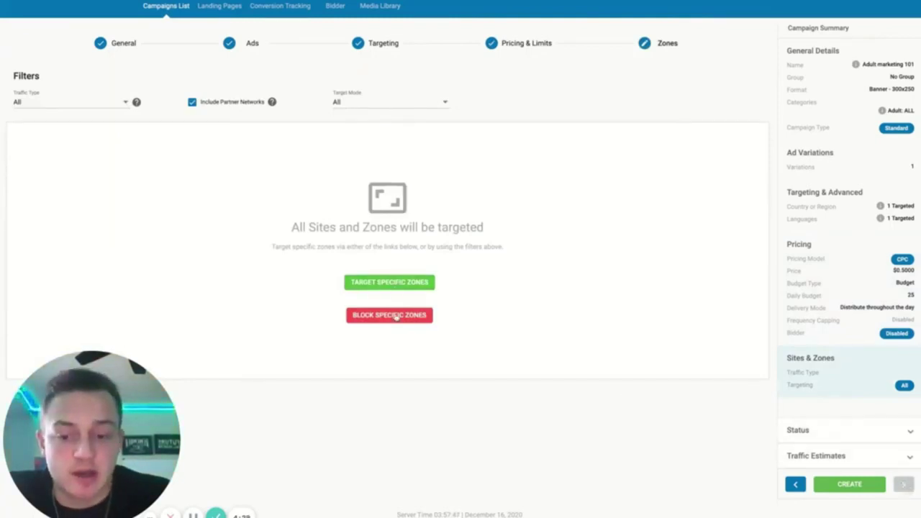
Step: Set zone Target Mode to Include so the 300x250 zones list with clicks and minimum CPC
{"action": "left_click", "coordinate": [405, 283]}
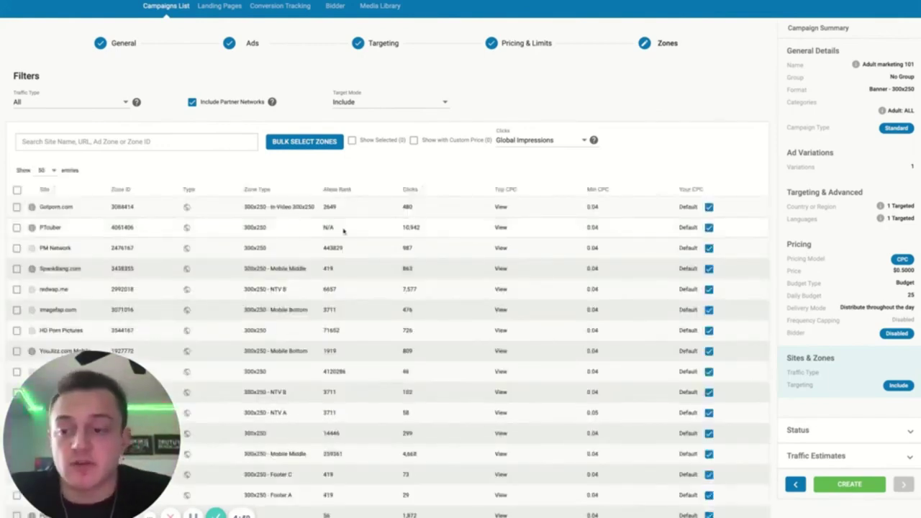
Step: Bulk-add the 50 listed zone IDs to the selection and review the selected zones
{"action": "left_click", "coordinate": [316, 142]}
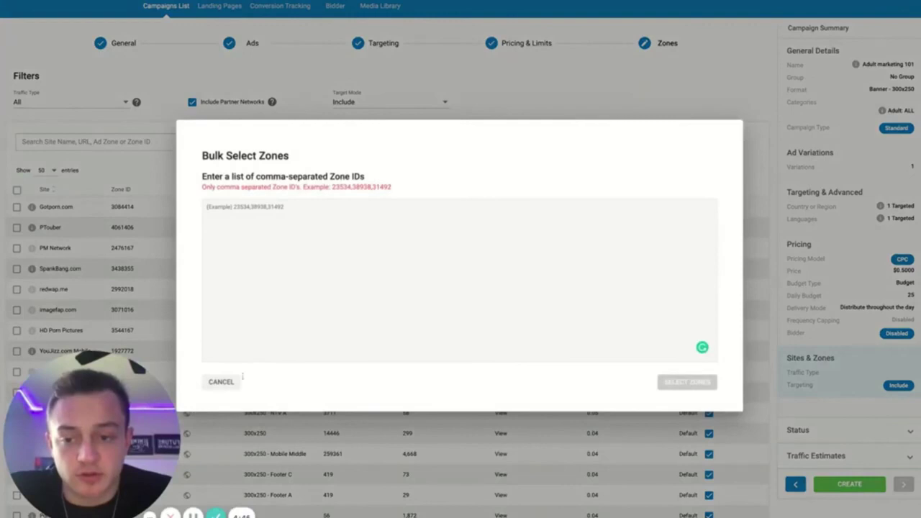
{"action": "left_click", "coordinate": [220, 383]}
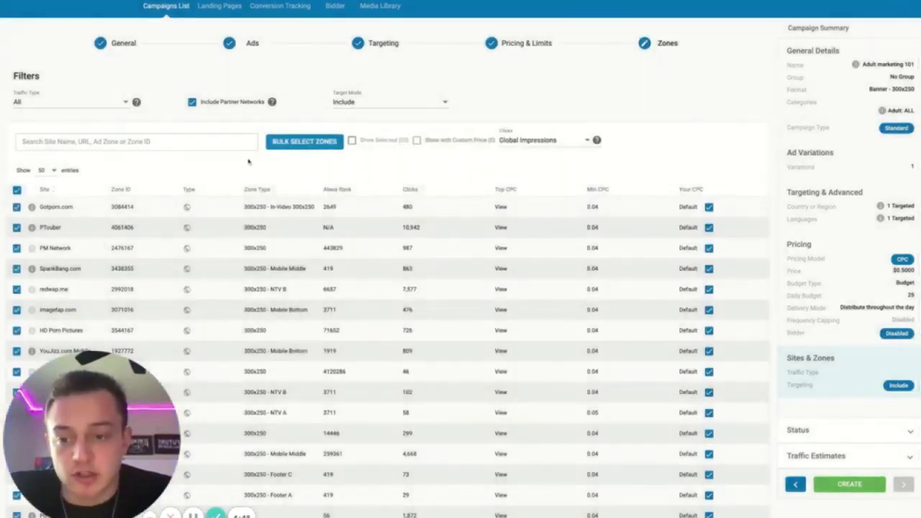
{"action": "left_click", "coordinate": [287, 141]}
{"action": "left_click", "coordinate": [695, 378]}
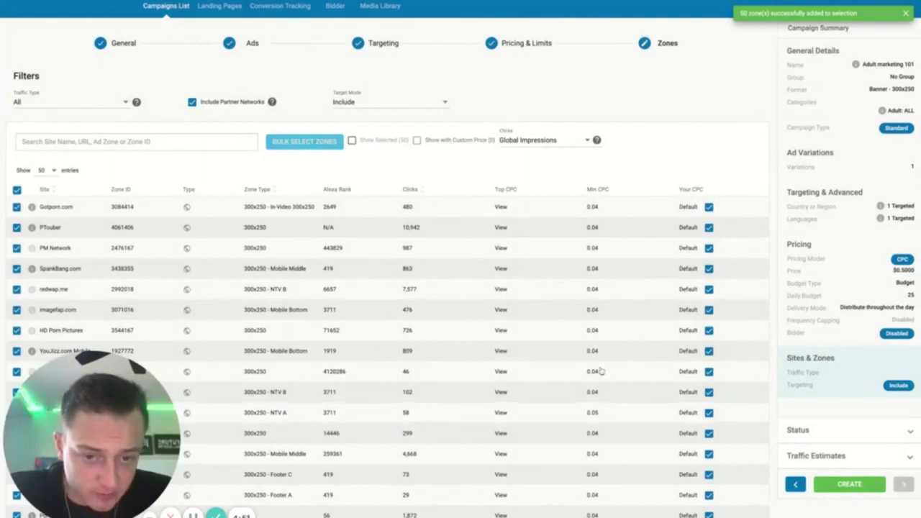
{"action": "scroll", "coordinate": [601, 371], "scroll_direction": "down", "scroll_amount": 3}
{"action": "scroll", "coordinate": [601, 370], "scroll_direction": "down", "scroll_amount": 5}
{"action": "scroll", "coordinate": [601, 370], "scroll_direction": "down", "scroll_amount": 3}
{"action": "scroll", "coordinate": [601, 371], "scroll_direction": "up", "scroll_amount": 1}
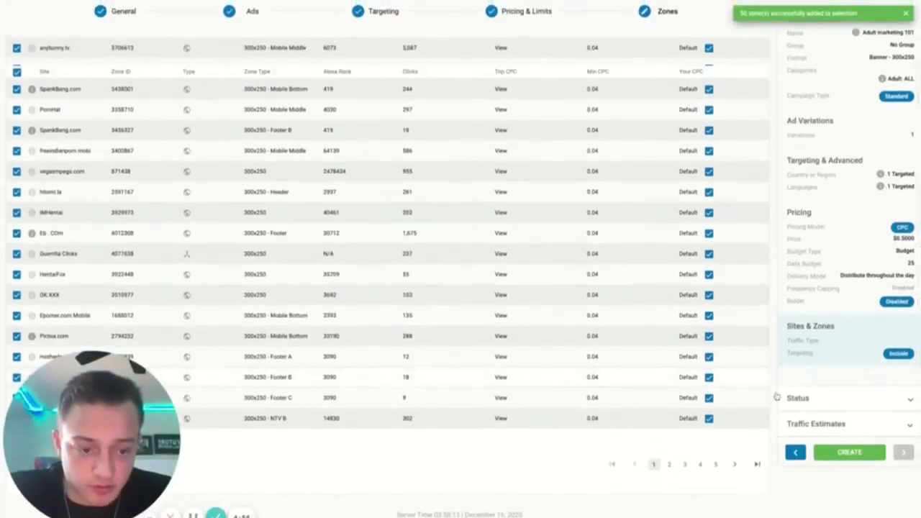
{"action": "left_click", "coordinate": [872, 454]}
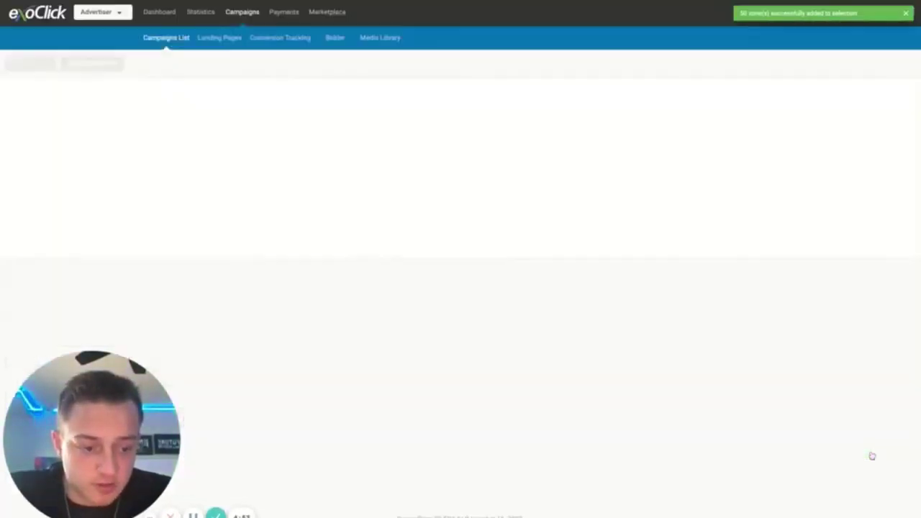